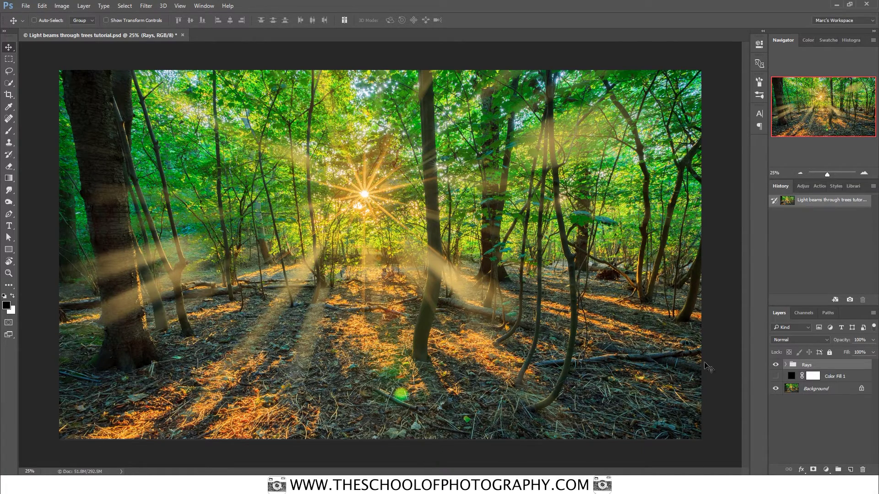
- Compare the forest image with and without the Rays group, and look at the layers the group contains
click(786, 364)
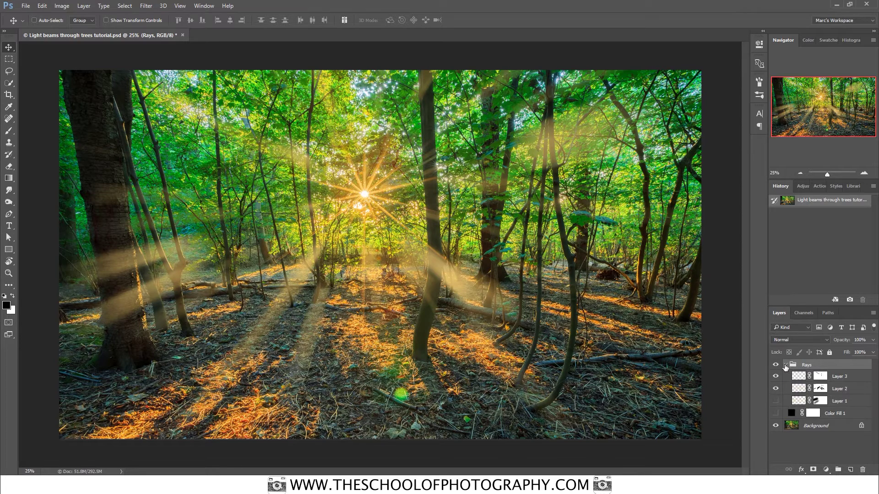
click(776, 364)
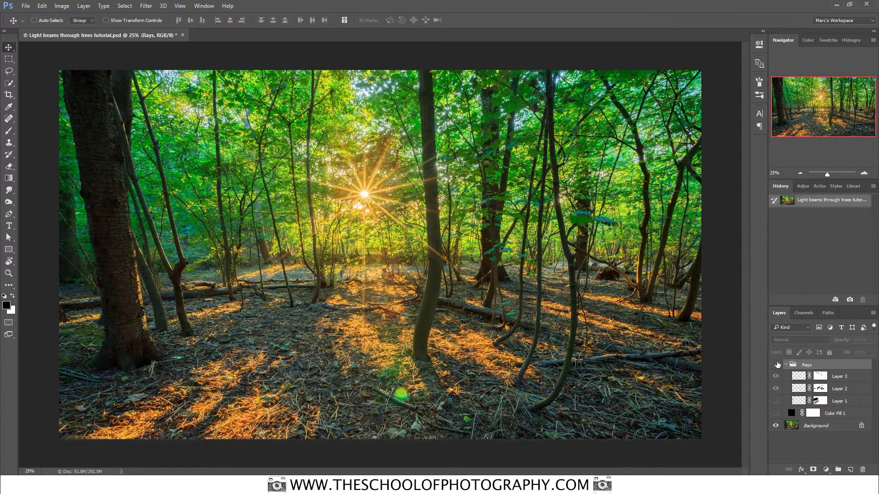
click(776, 364)
click(775, 365)
click(776, 365)
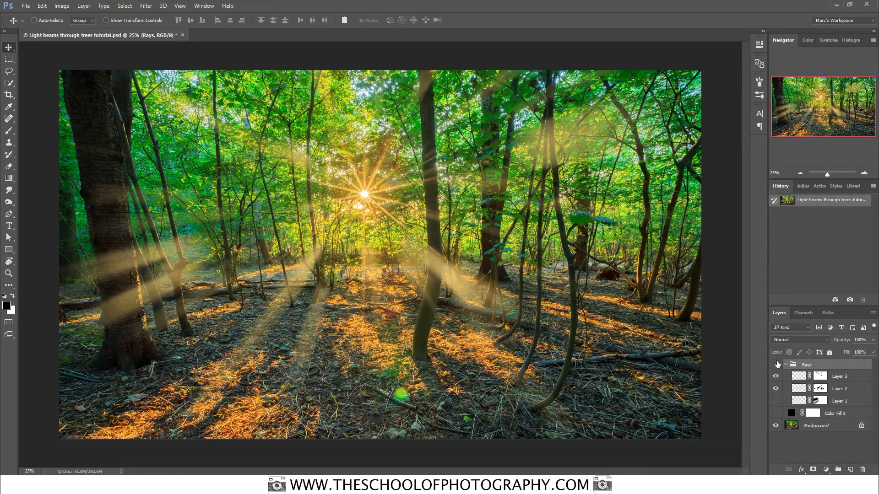
click(776, 365)
click(785, 365)
click(776, 365)
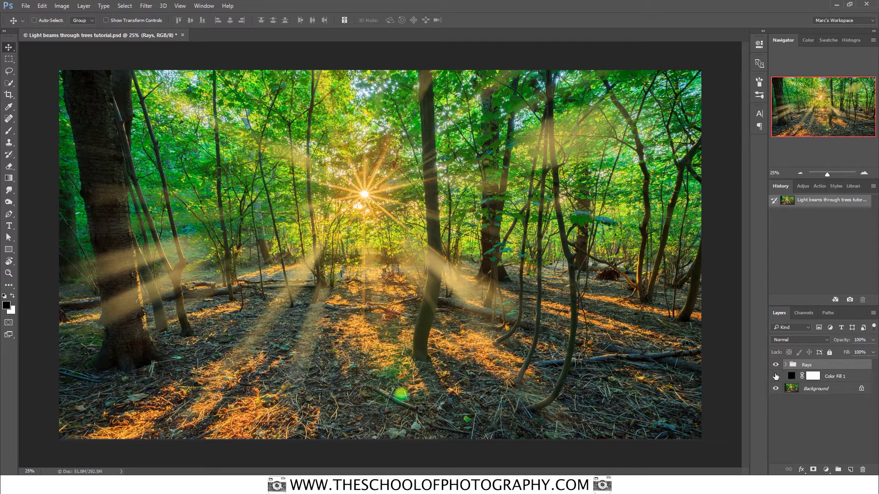
- Show the Color Fill 1 layer and compare the darkened image with and without the Rays group
click(777, 377)
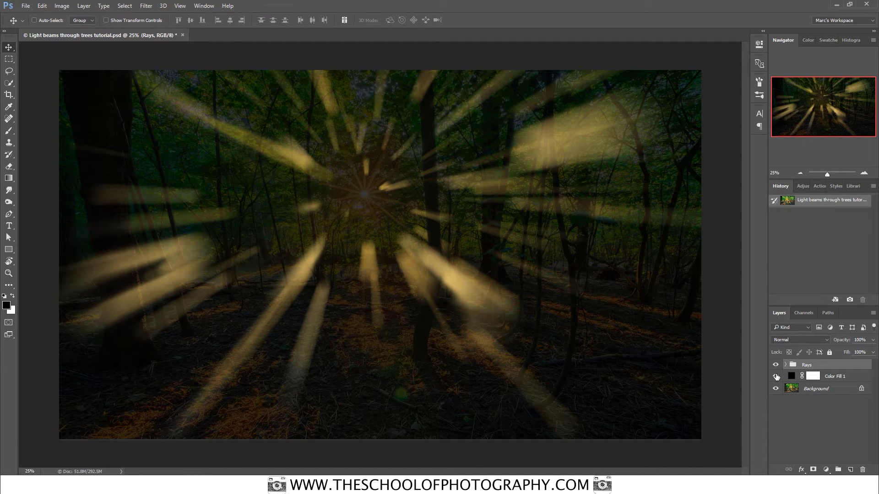
click(776, 365)
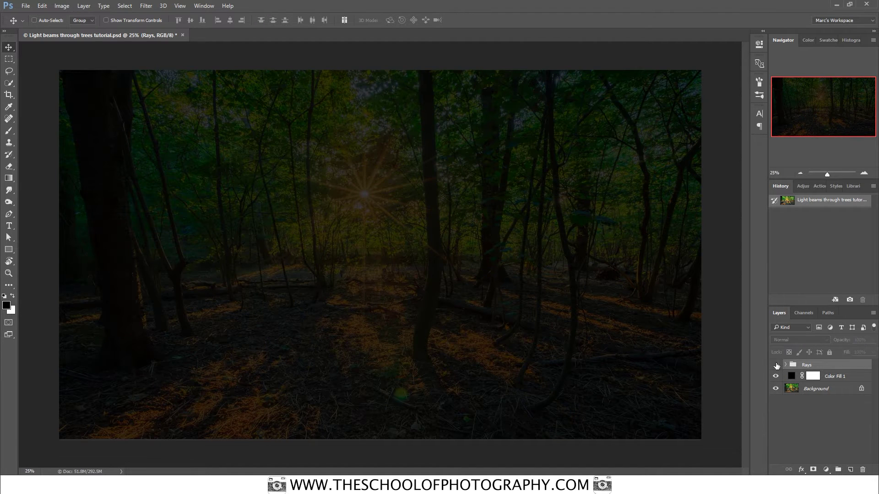
click(776, 364)
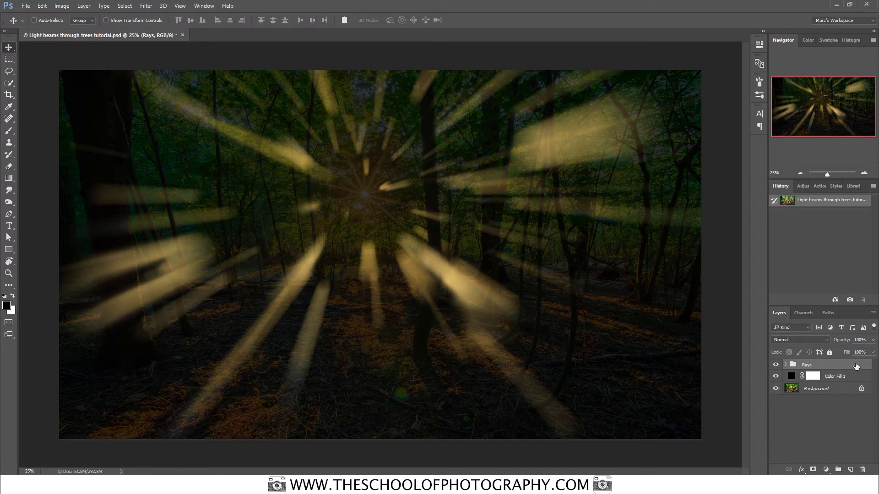
- Delete the Rays group and the Color Fill 1 layer so that only the Background layer is left
drag(855, 366, 863, 470)
drag(863, 369, 862, 469)
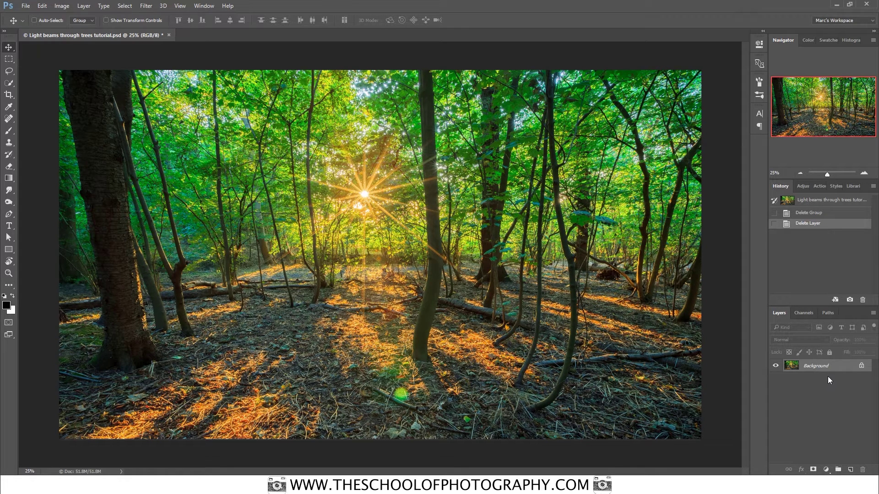
- Add a black Solid Color fill layer above the Background and reduce its opacity to 41%
click(826, 471)
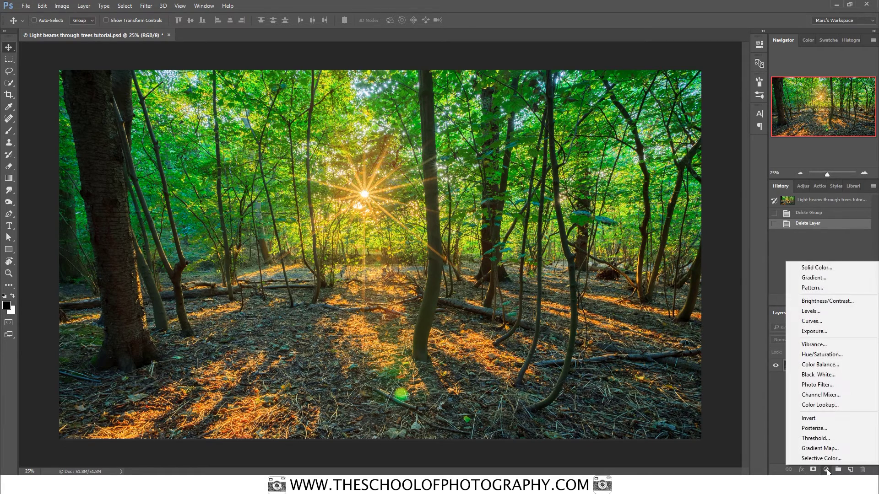
click(835, 267)
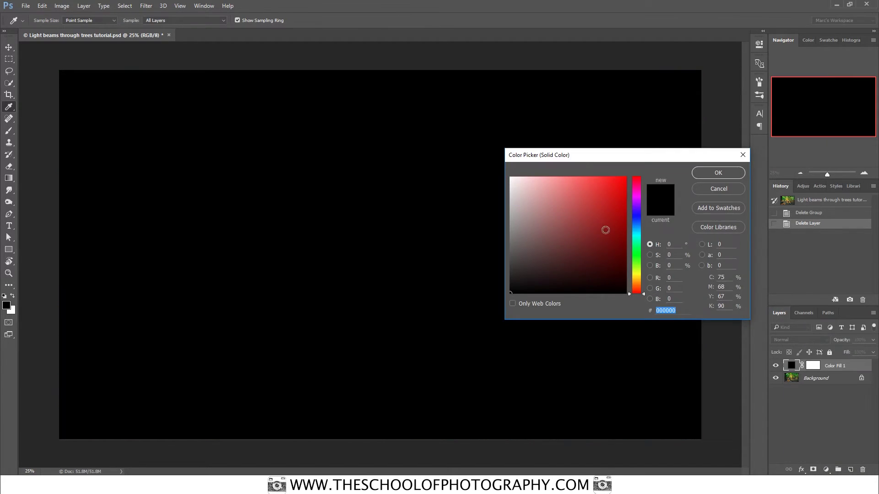
drag(543, 278, 504, 296)
click(717, 174)
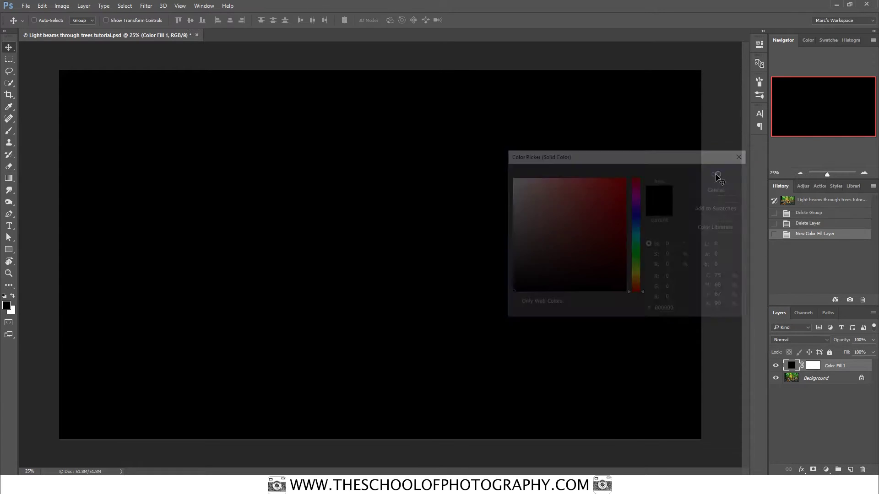
click(873, 341)
drag(872, 351, 847, 351)
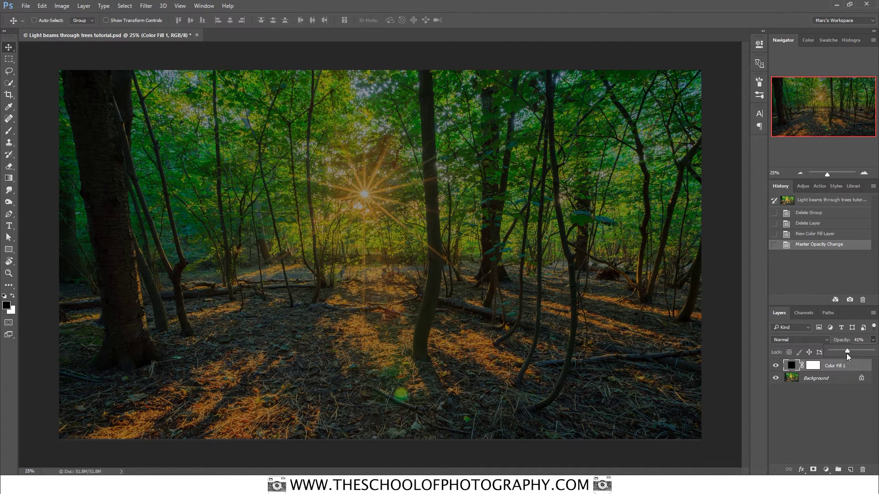
- Compare the image with and without the black fill layer, leaving the fill layer hidden
click(775, 365)
click(776, 365)
click(775, 365)
click(776, 366)
click(776, 366)
click(777, 367)
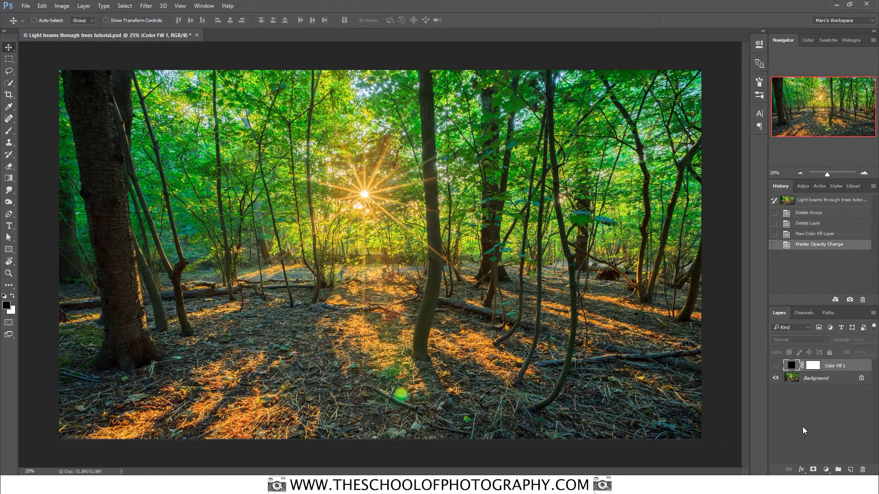
- Create a new layer on top and, with the Brush tool, sample the warm orange glow of the sun as foreground colour
click(851, 470)
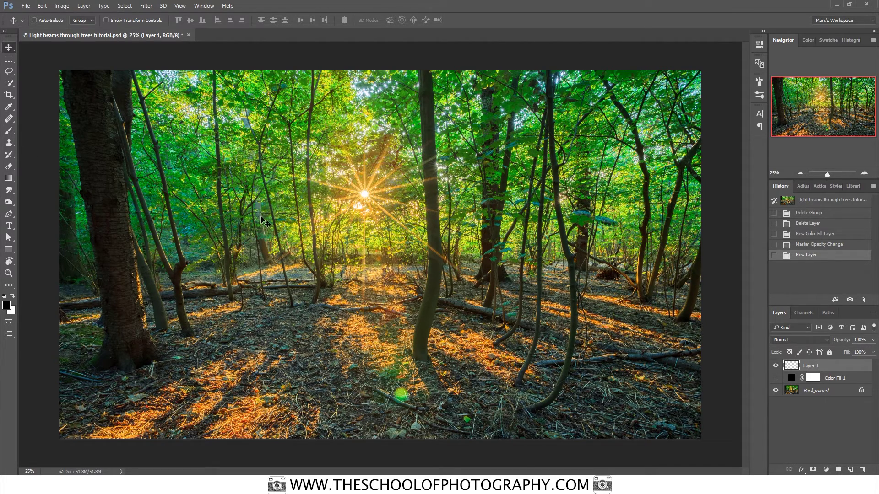
key(b)
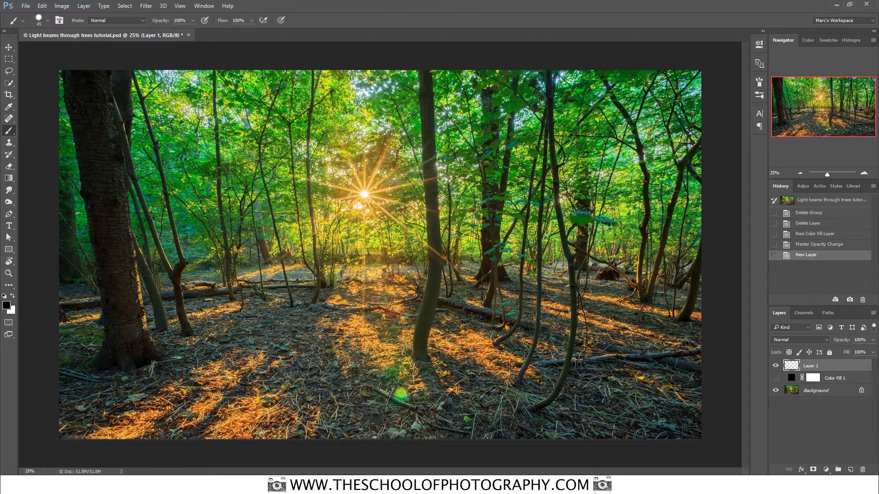
key(alt)
alt+click(360, 193)
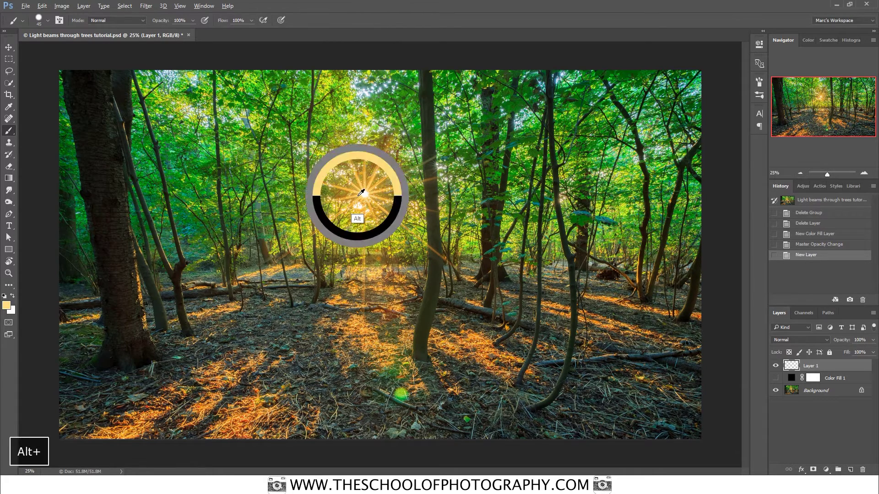
alt+click(360, 193)
alt+click(360, 193)
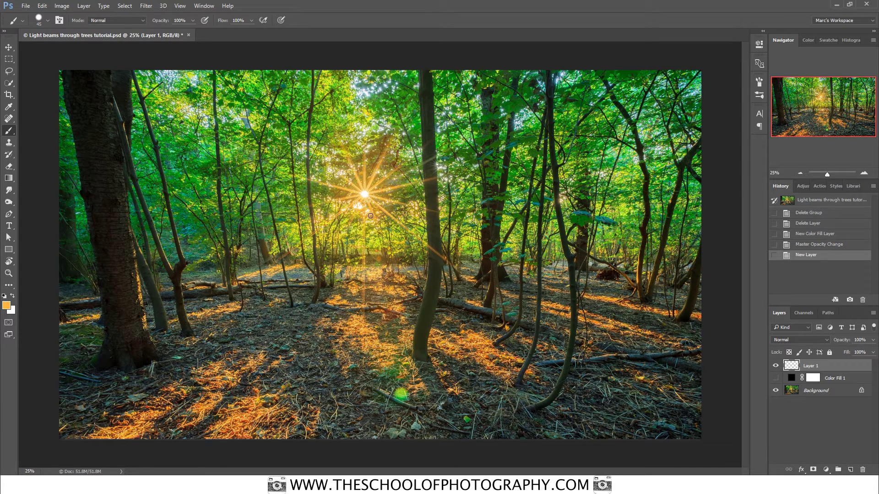
- Set the brush size to 300 px and check its hardness
key(bracketright)
key(bracketright)
key(bracketright)
key(bracketright)
key(bracketright)
key(bracketright)
key(bracketright)
key(bracketright)
key(bracketright)
key(bracketright)
key(bracketleft)
key(bracketleft)
key(bracketleft)
key(bracketright)
right_click(363, 224)
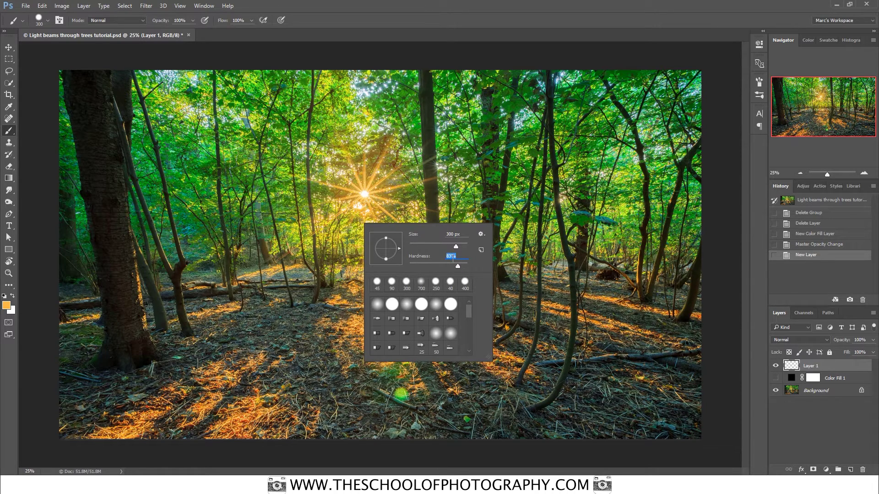
key(Return)
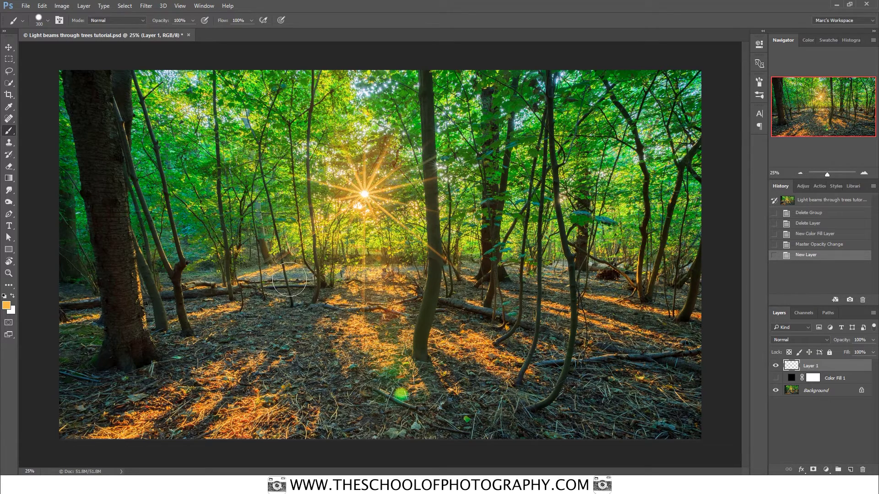
- Paint seven separate orange dots on Layer 1, scattered around the sun across the trees and forest floor
click(298, 271)
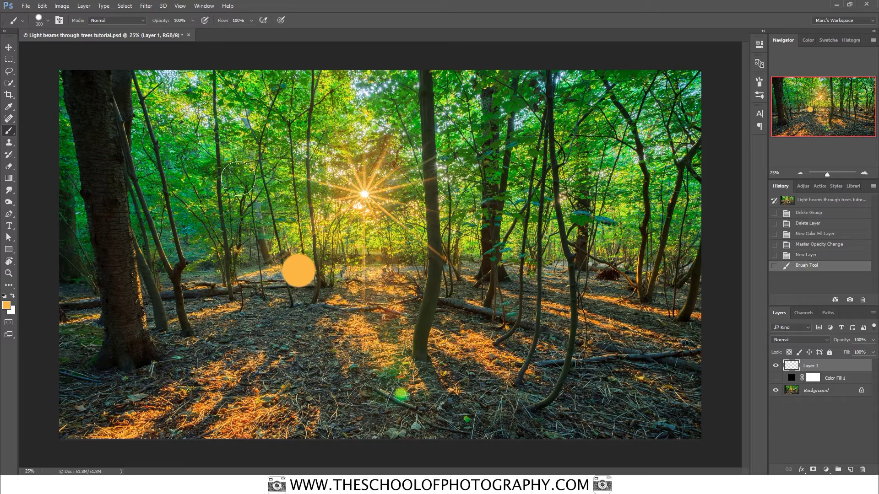
click(235, 166)
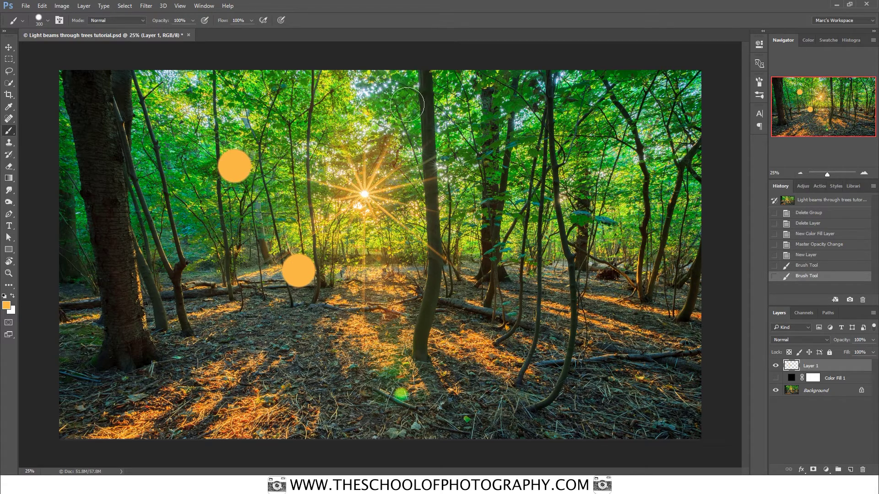
click(402, 105)
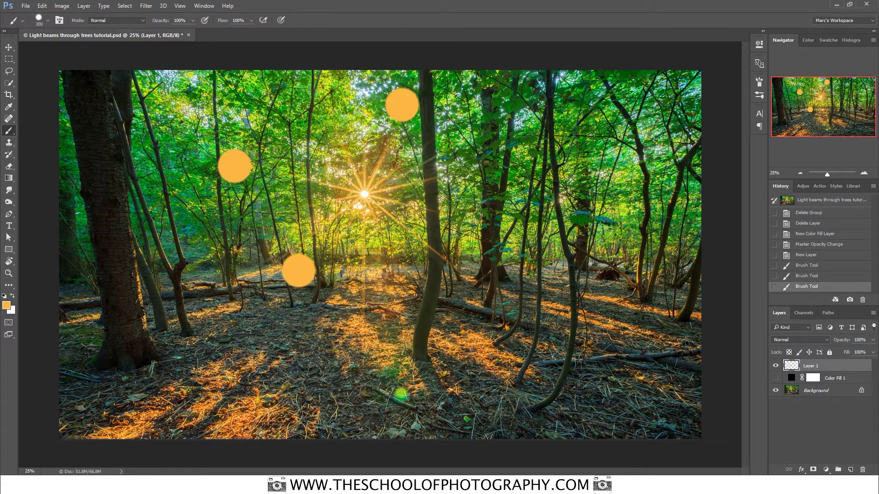
click(418, 269)
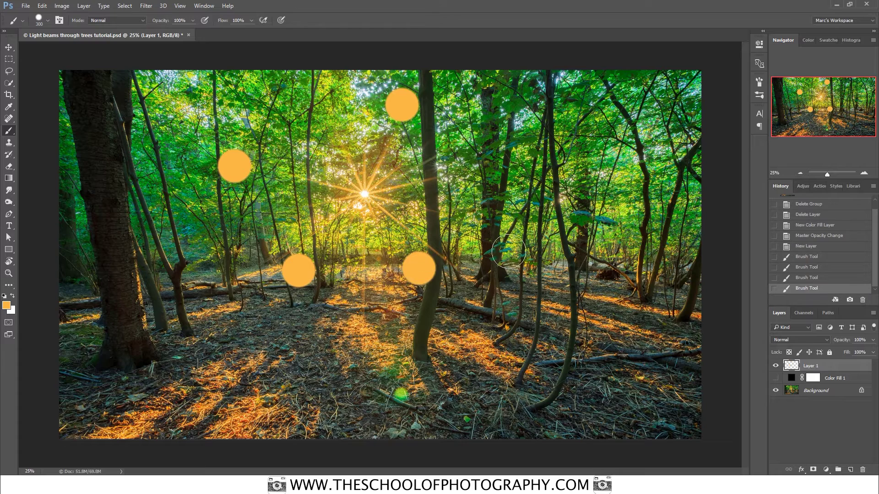
click(492, 354)
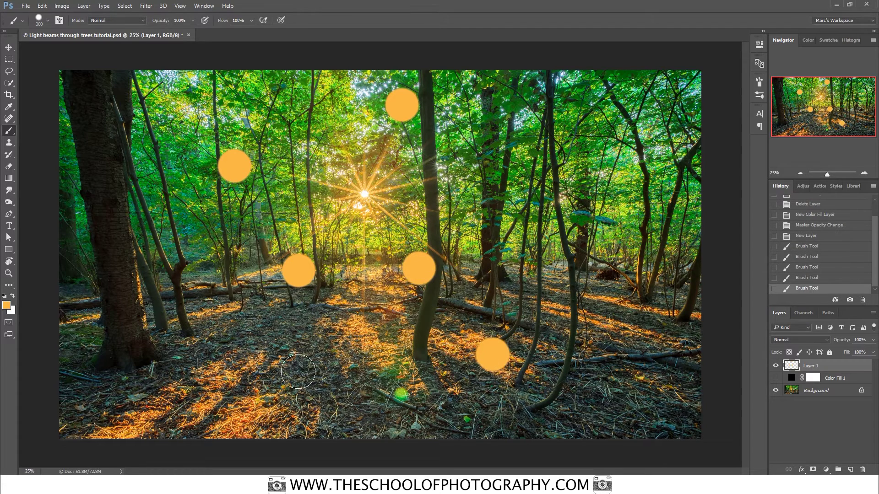
click(343, 329)
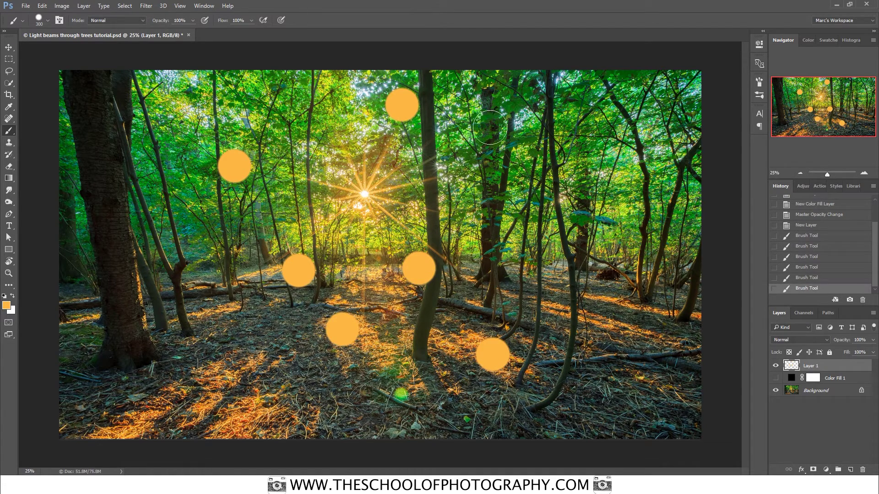
click(449, 161)
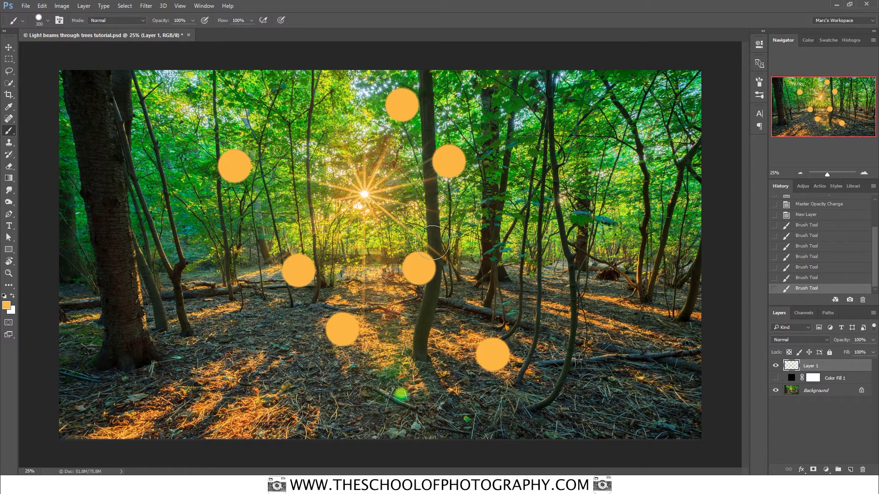
- Apply a Radial Blur to the dots with amount 100, Zoom method and Good quality, adjusting the blur centre to match the sun's position
click(147, 7)
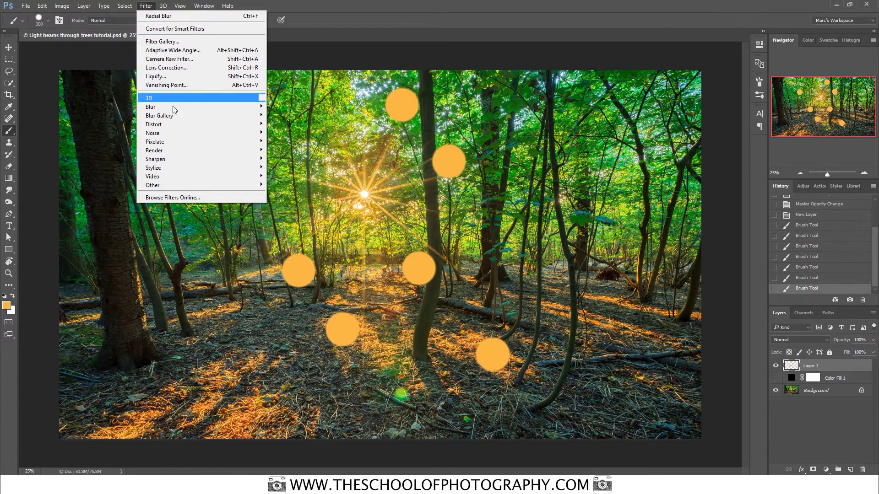
mouse_move(179, 104)
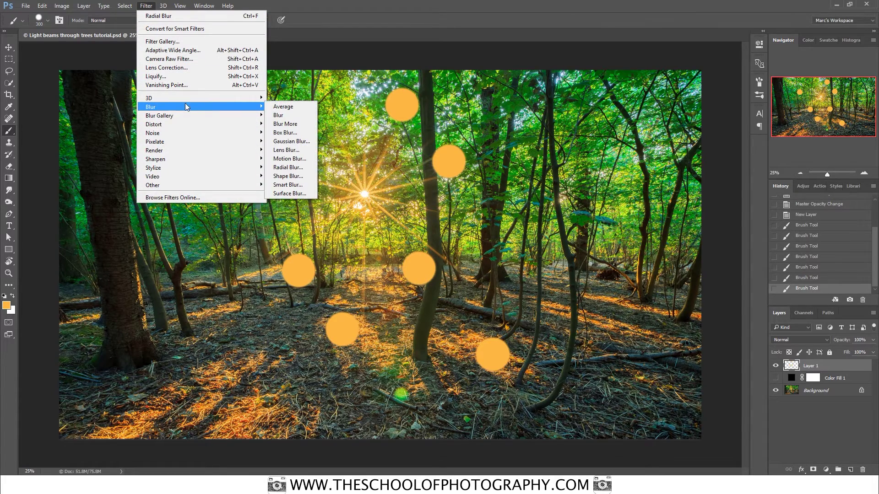
click(298, 168)
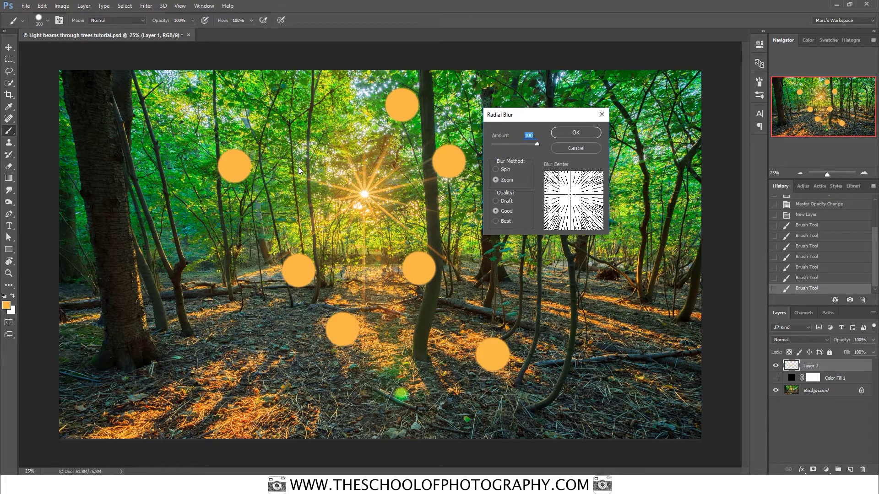
click(497, 180)
mouse_move(536, 145)
mouse_down()
mouse_move(513, 152)
mouse_move(539, 147)
mouse_up()
drag(570, 194, 570, 198)
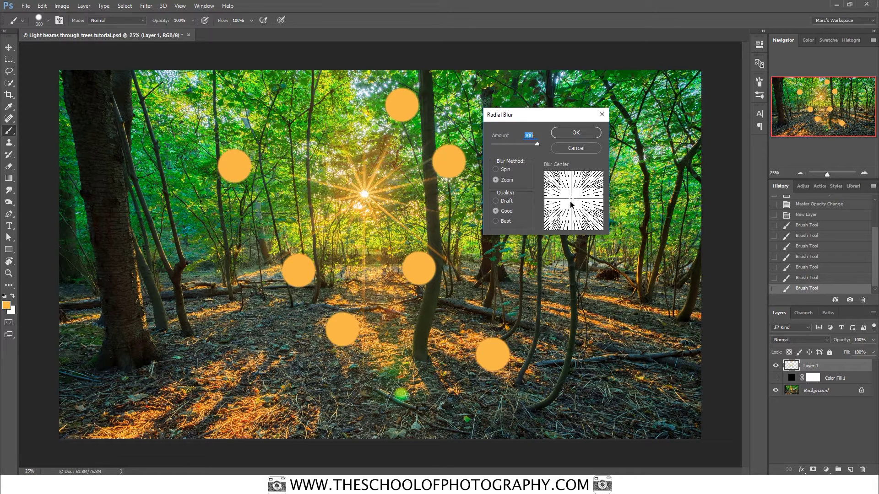
mouse_move(571, 200)
mouse_down()
mouse_move(552, 174)
mouse_move(571, 200)
mouse_up()
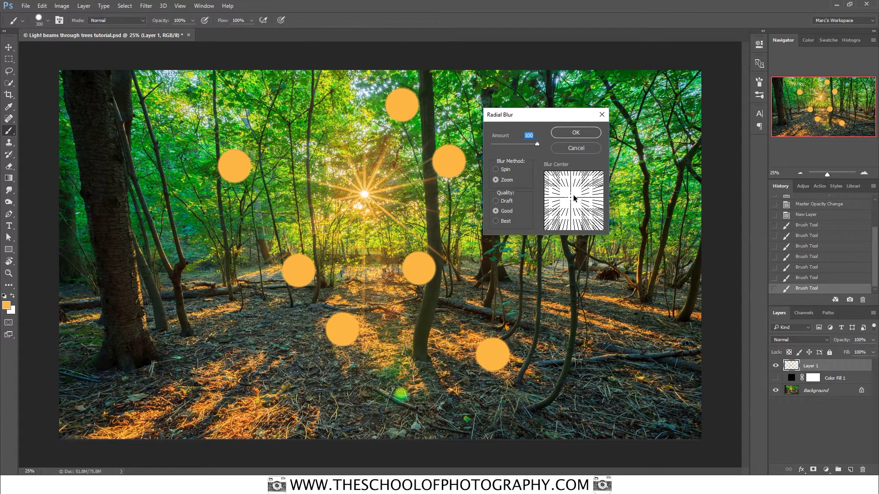
click(581, 133)
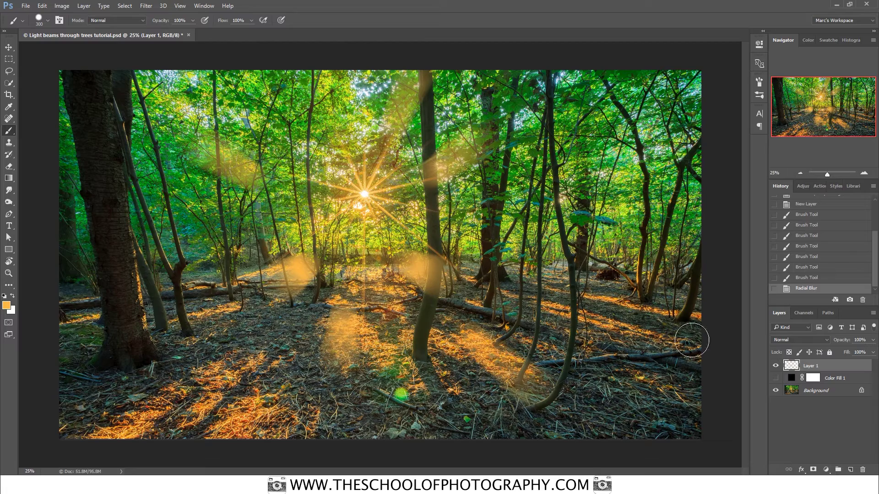
- Compare the blurred rays with and without the Color Fill 1 layer, leaving the fill layer visible
click(775, 379)
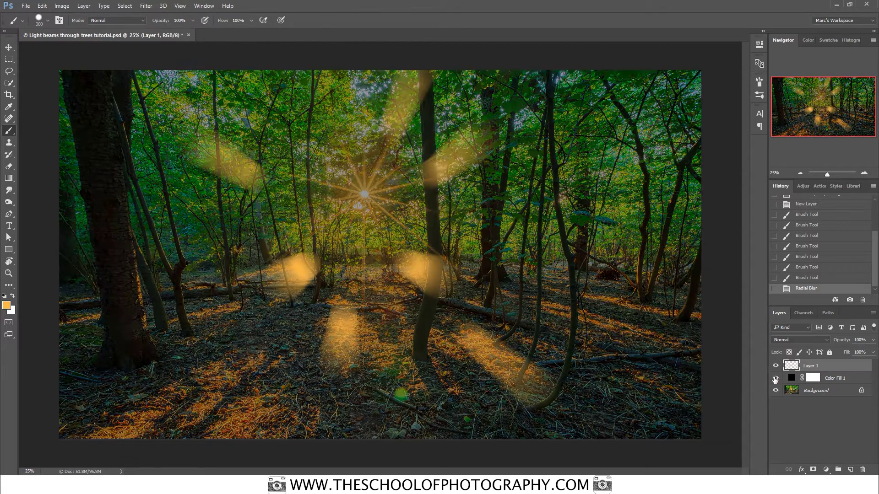
click(775, 379)
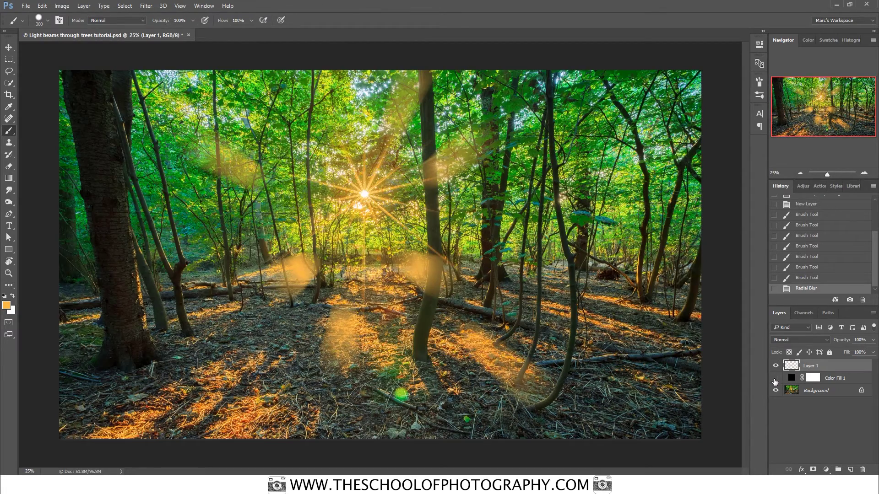
click(775, 381)
click(776, 379)
click(776, 381)
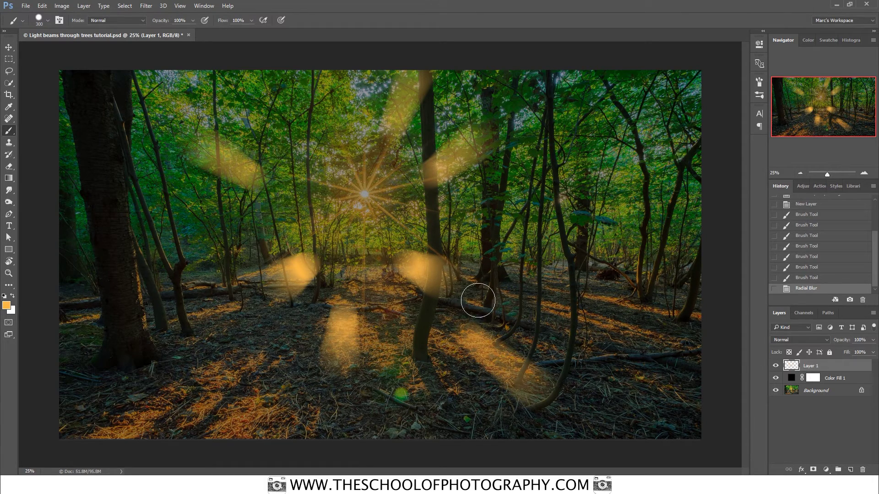
- Move the blurred rays on Layer 1 slightly up so they radiate from the sun's centre
key(v)
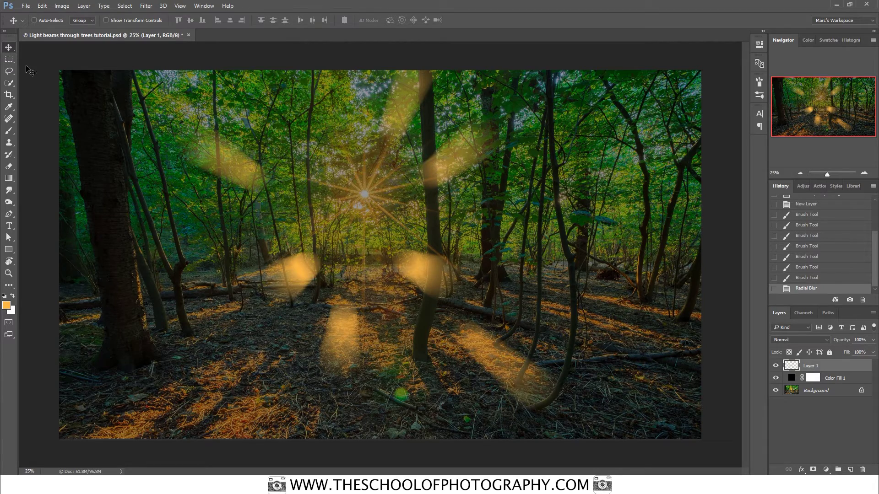
drag(381, 238, 392, 216)
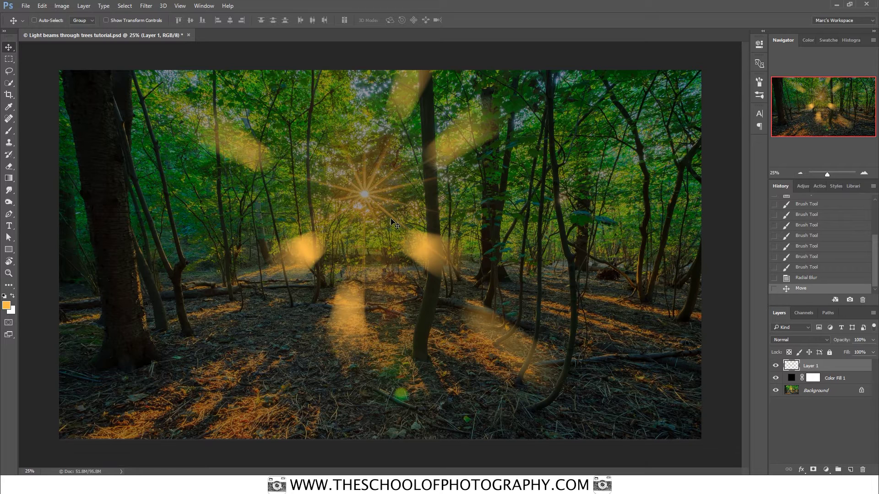
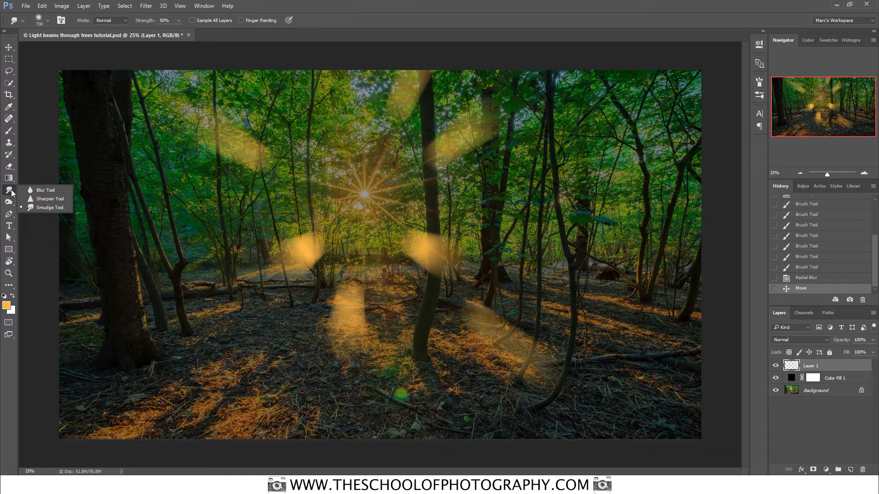
- Smudge the three beams just below the sun outward with the Smudge tool at 50% strength to lengthen them
click(42, 190)
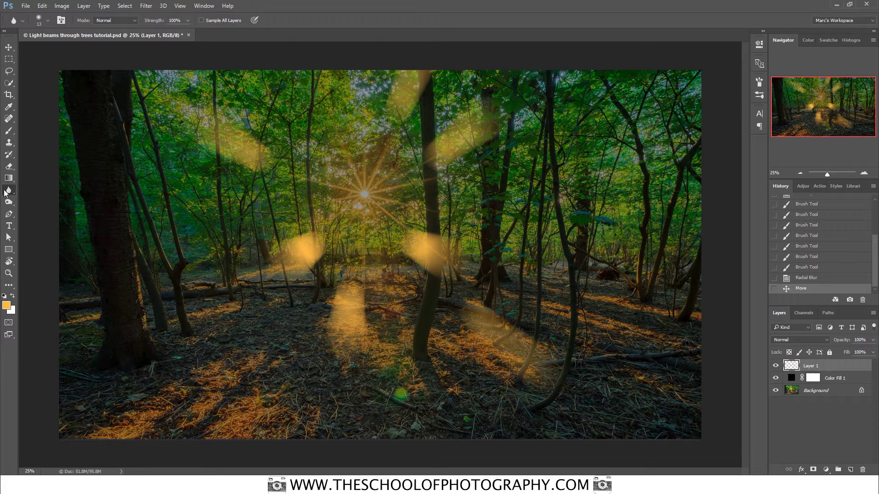
right_click(8, 192)
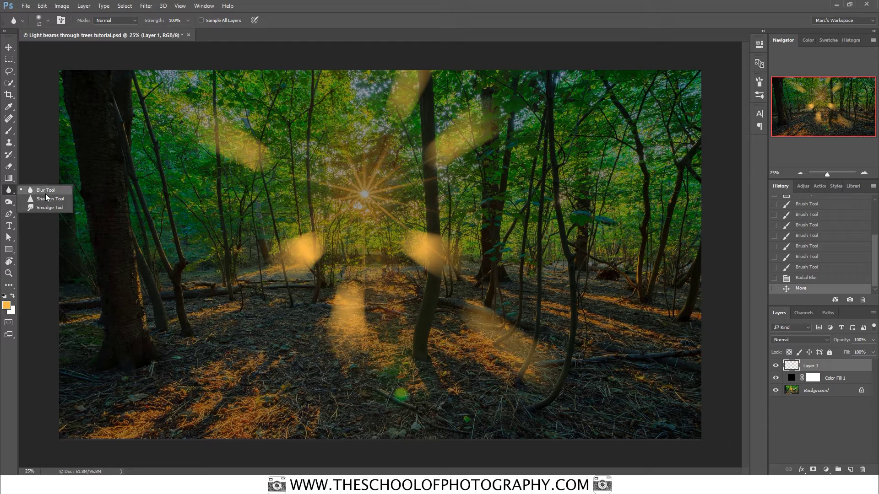
click(54, 208)
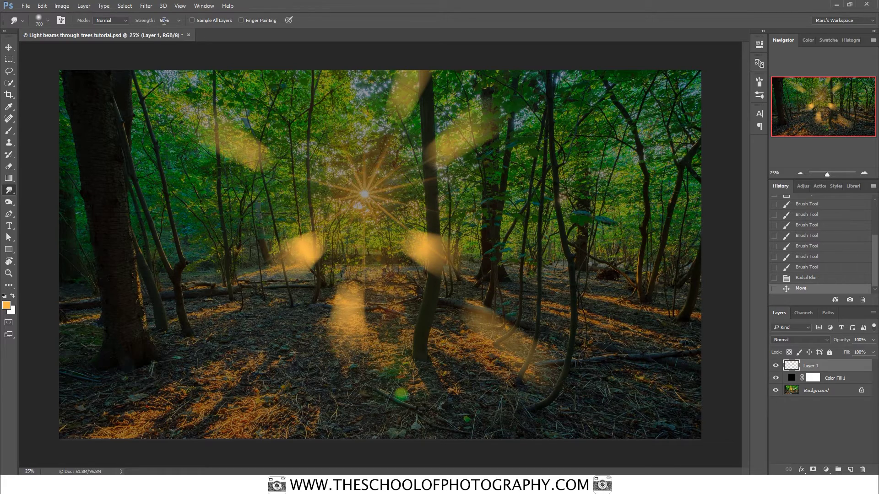
mouse_move(289, 264)
mouse_down()
mouse_move(307, 255)
mouse_move(284, 255)
mouse_move(265, 265)
mouse_move(271, 270)
mouse_up()
mouse_move(316, 242)
mouse_down()
mouse_move(320, 262)
mouse_move(286, 266)
mouse_move(302, 248)
mouse_up()
mouse_move(306, 249)
mouse_down()
mouse_move(224, 304)
mouse_move(193, 314)
mouse_up()
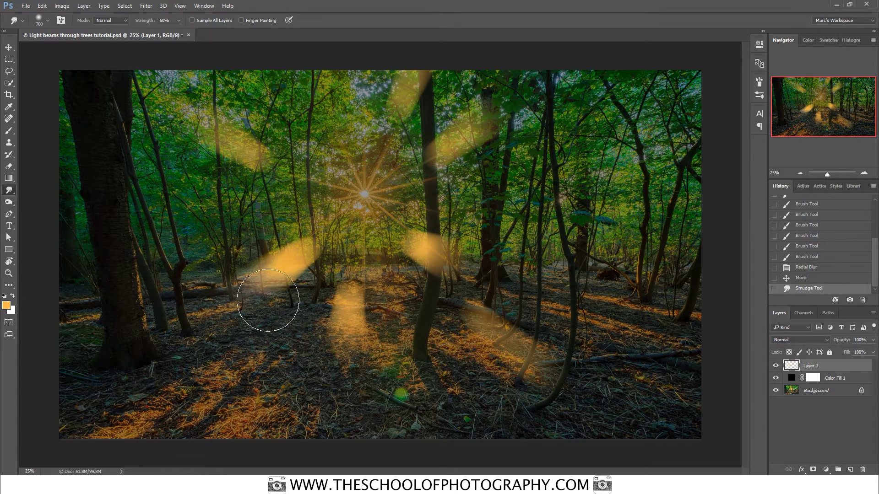
drag(417, 249, 441, 263)
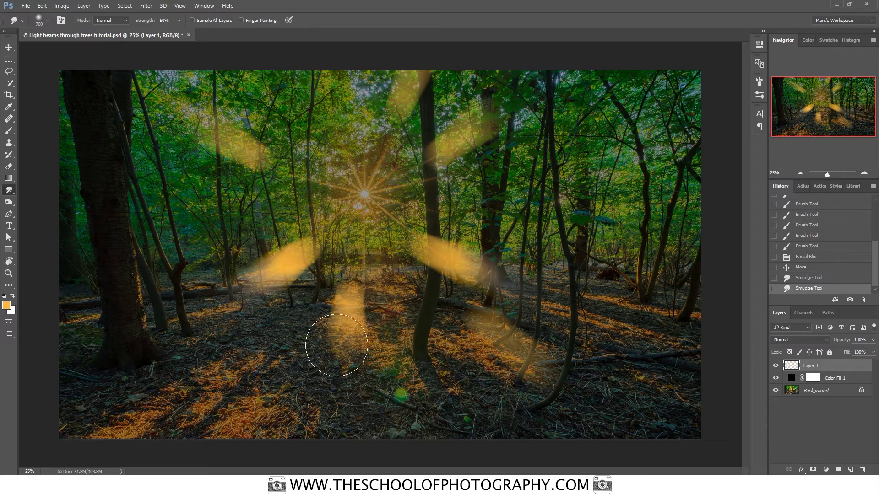
mouse_move(346, 318)
mouse_down()
mouse_move(334, 348)
mouse_move(341, 361)
mouse_move(332, 416)
mouse_up()
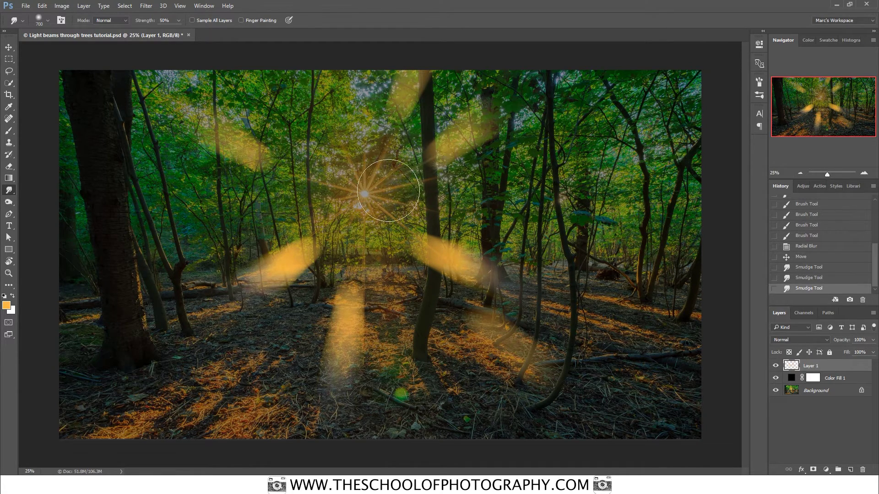
- Add a layer mask to Layer 1 and set up a black 300 px brush at 74% opacity
click(813, 470)
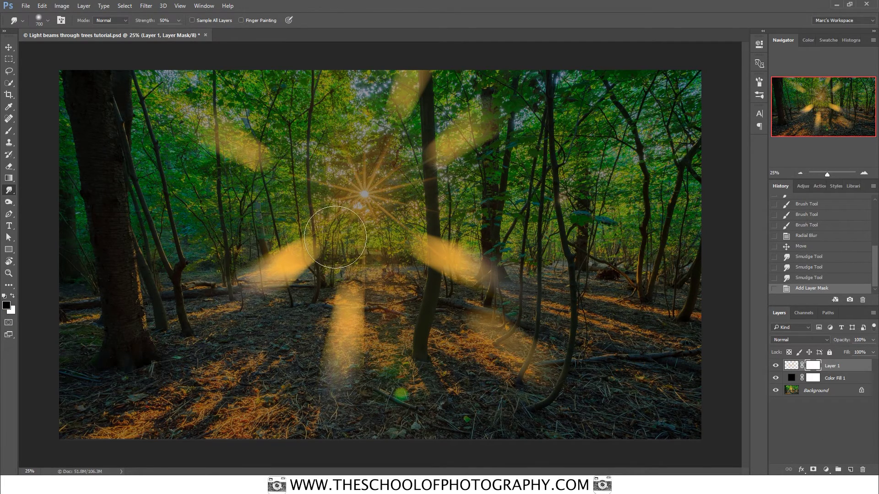
key(b)
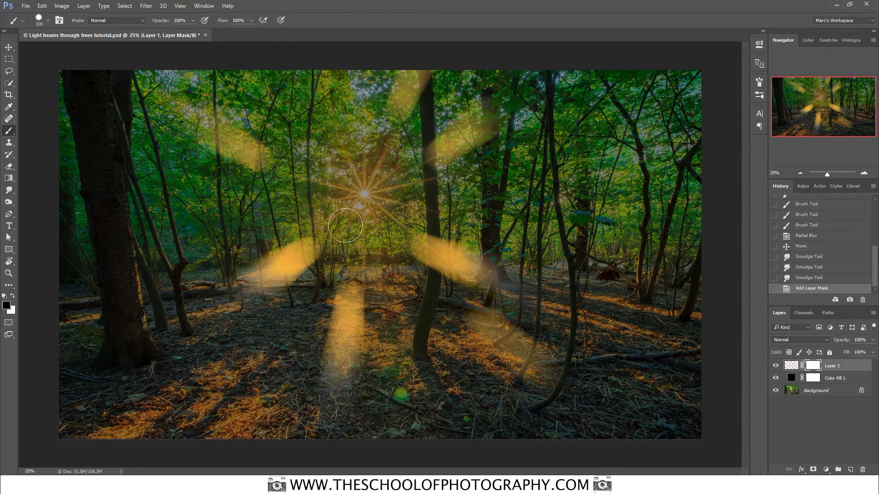
right_click(357, 210)
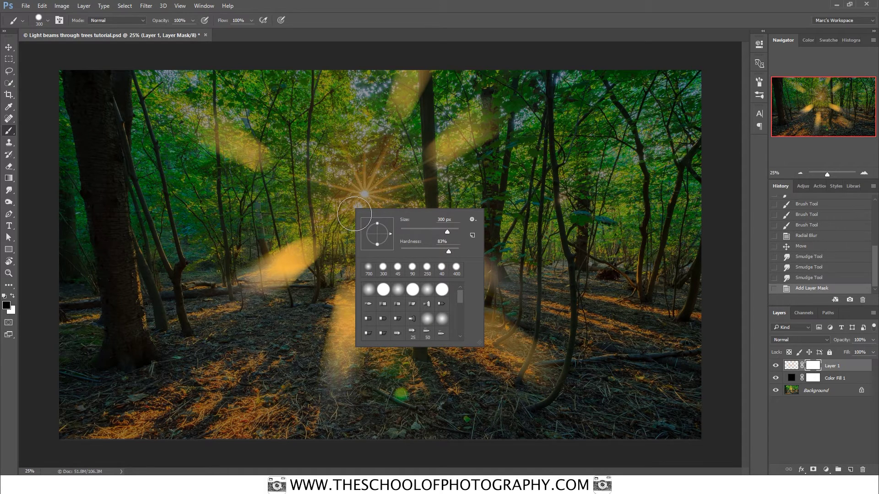
key(Return)
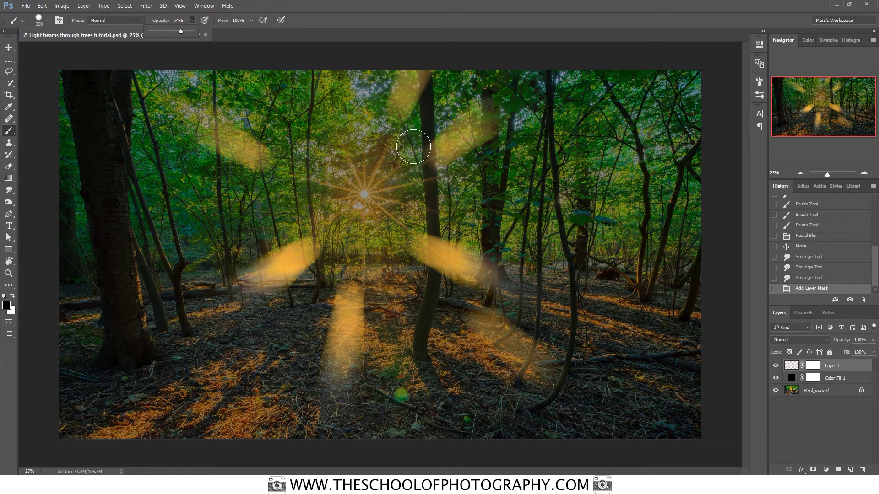
- Paint black on Layer 1's mask to hide the beams along the central tree trunk
mouse_move(413, 146)
mouse_down()
mouse_move(416, 181)
mouse_move(417, 138)
mouse_move(420, 174)
mouse_move(418, 157)
mouse_move(403, 179)
mouse_up()
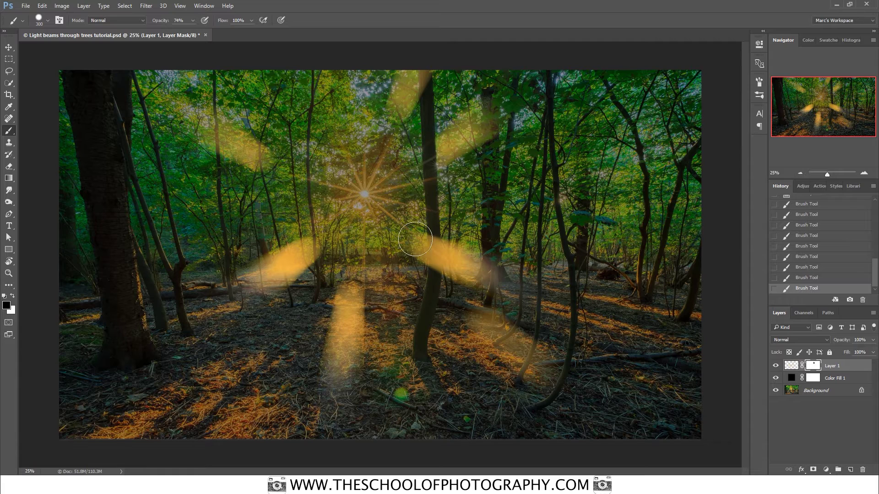
drag(415, 239, 417, 261)
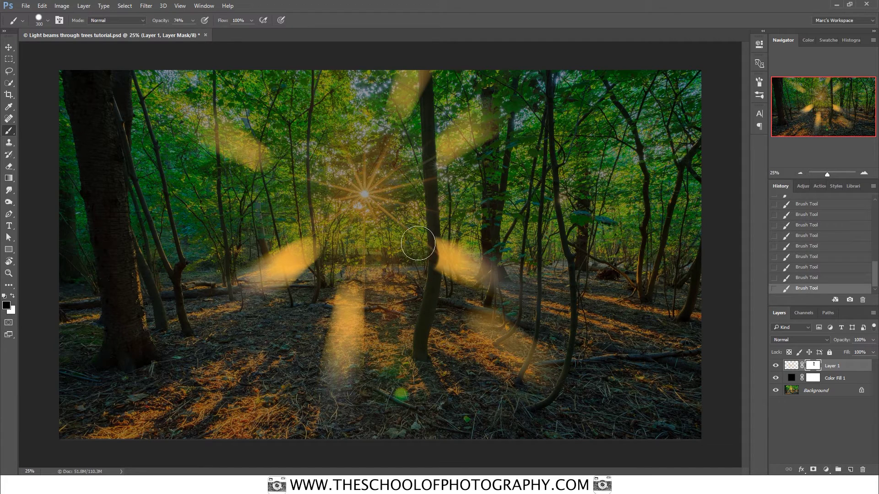
key(ctrl+z)
key(ctrl+z)
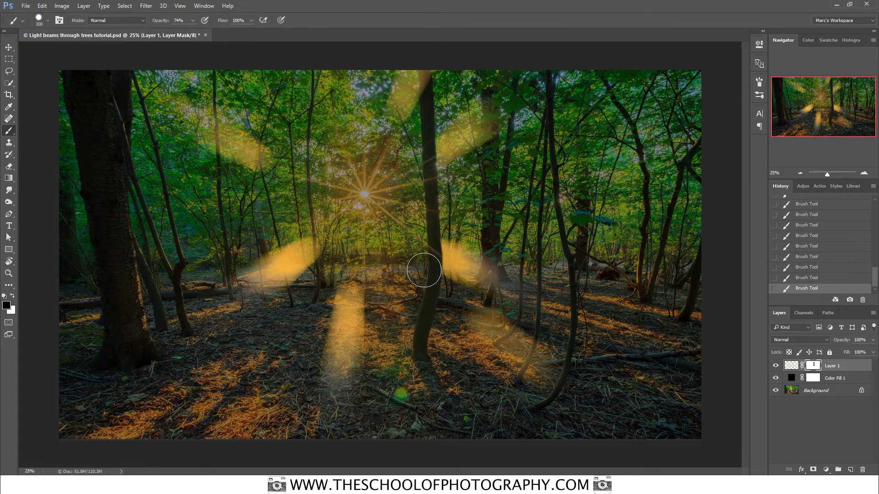
- Swap the mask painting colour between black and white, ending on white, and compare the last mask stroke undone and restored
key(x)
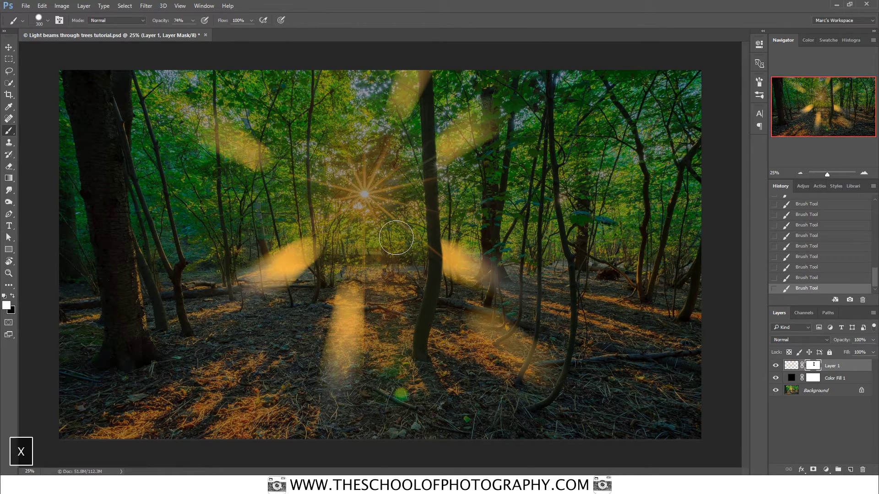
key(x)
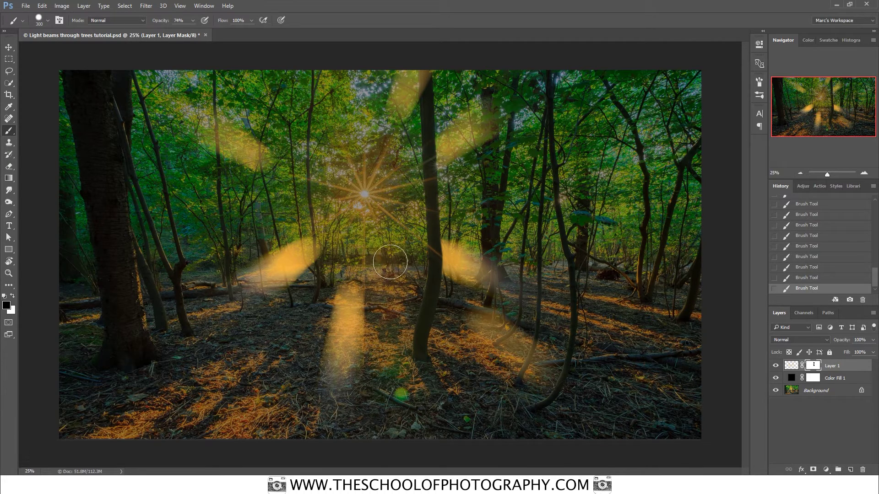
key(x)
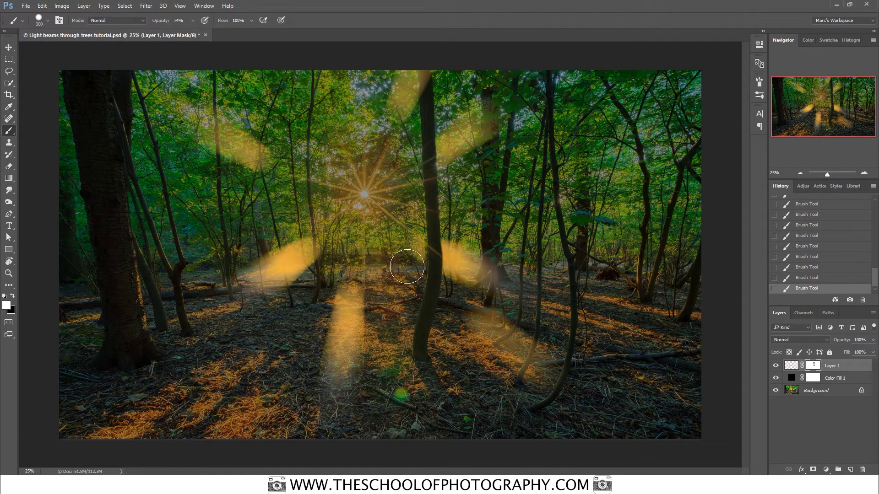
key(ctrl+z)
key(ctrl+z)
key(ctrl+z)
key(ctrl+z)
- Compare the masked beams with and without the Color Fill 1 layer, leaving the fill layer hidden
click(776, 378)
click(776, 378)
click(777, 378)
click(775, 378)
click(776, 379)
click(776, 377)
click(776, 377)
click(776, 377)
click(775, 377)
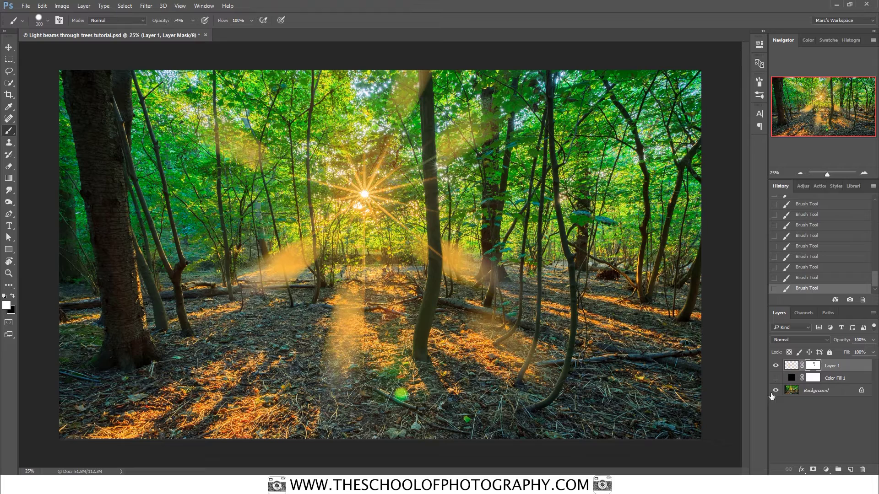
- Add a new layer above Layer 1 and set the brush to 125 px and 100% opacity
click(849, 470)
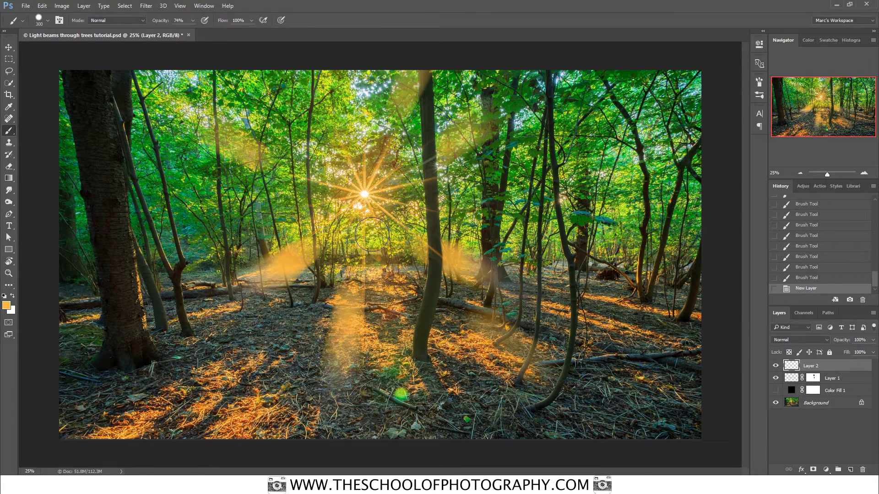
key(b)
key(bracketleft)
key(bracketleft)
key(bracketleft)
key(bracketleft)
key(bracketleft)
key(bracketleft)
key(bracketleft)
click(193, 20)
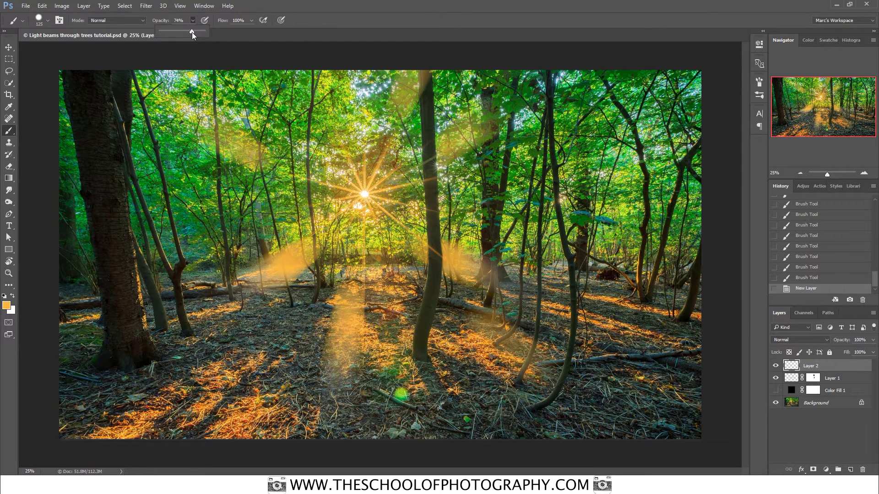
drag(203, 30, 208, 29)
- Paint twelve small orange dots on Layer 2, scattered around the sun across the trees and forest floor
click(319, 178)
click(263, 224)
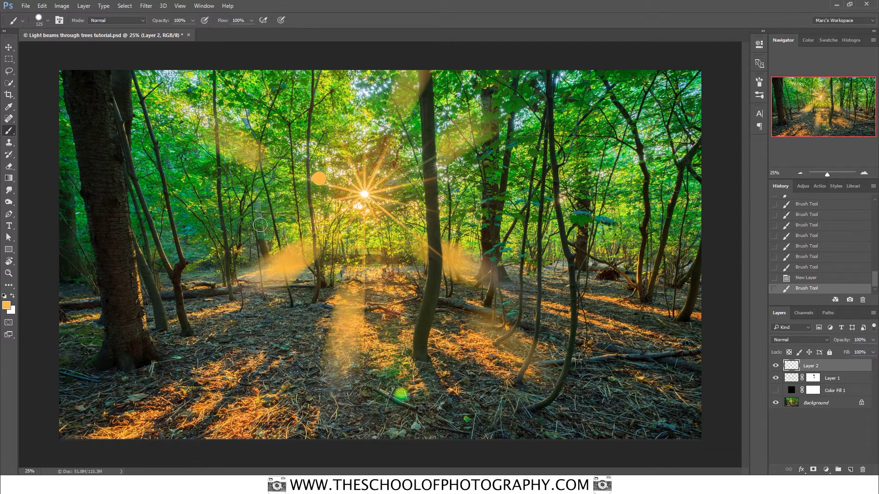
click(191, 288)
click(165, 229)
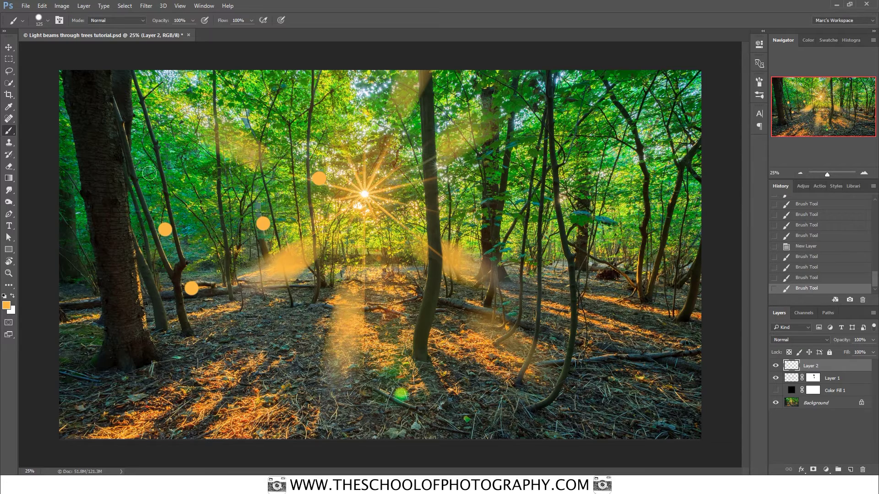
click(168, 127)
click(361, 95)
click(412, 261)
click(437, 340)
click(504, 226)
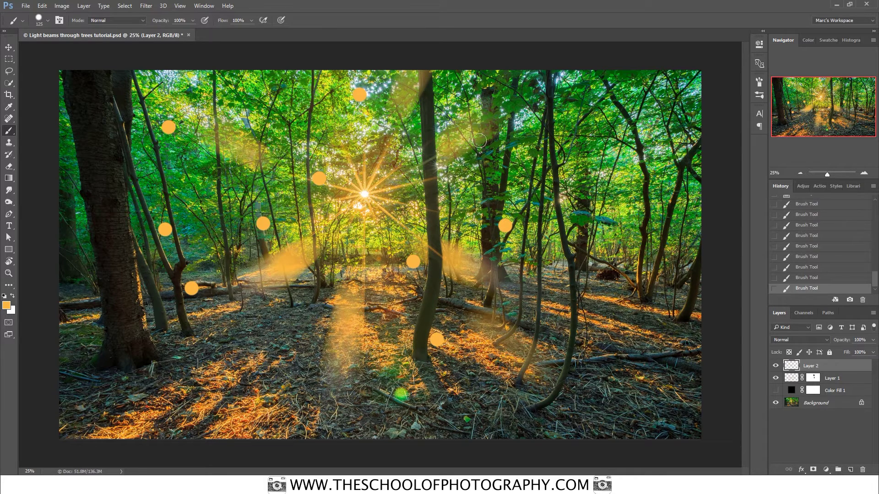
click(472, 181)
click(479, 97)
click(404, 146)
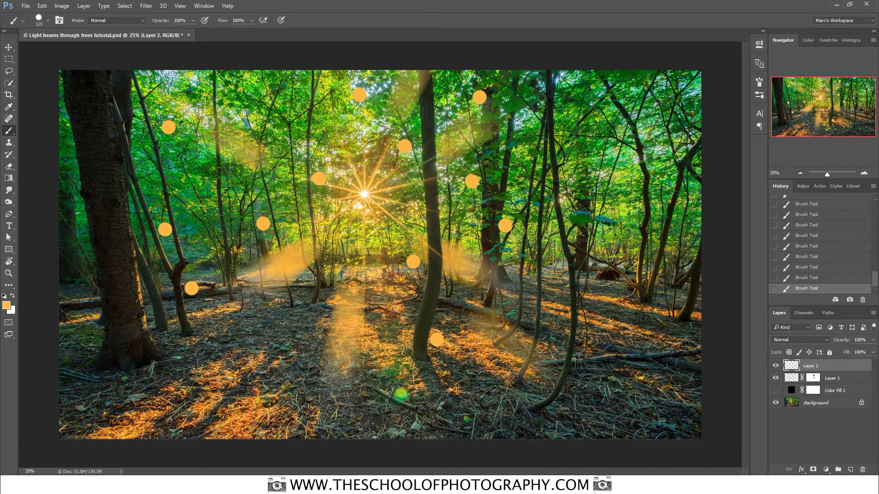
- Apply a Radial Blur to the Layer 2 dots with amount 100, Zoom method and Good quality
click(146, 5)
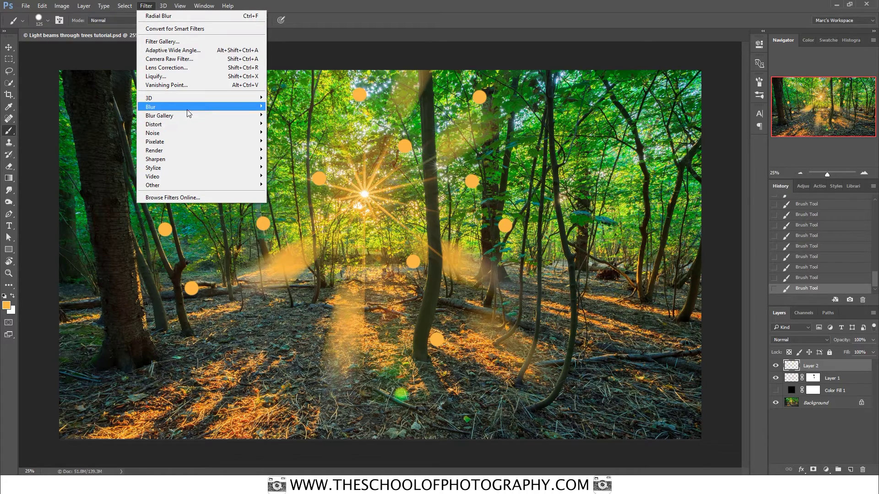
mouse_move(198, 108)
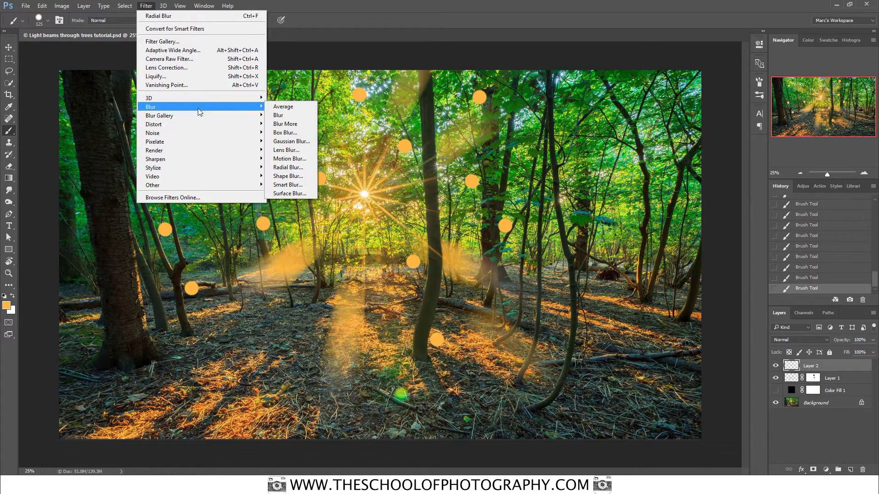
click(306, 167)
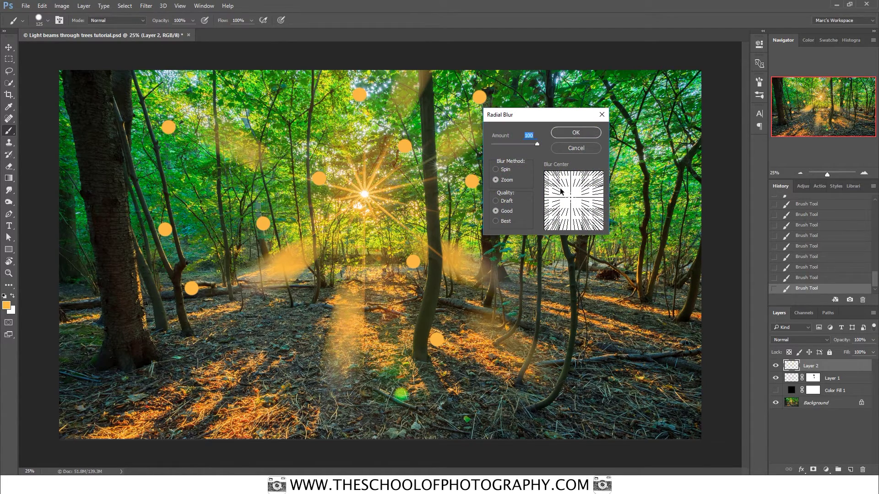
click(576, 133)
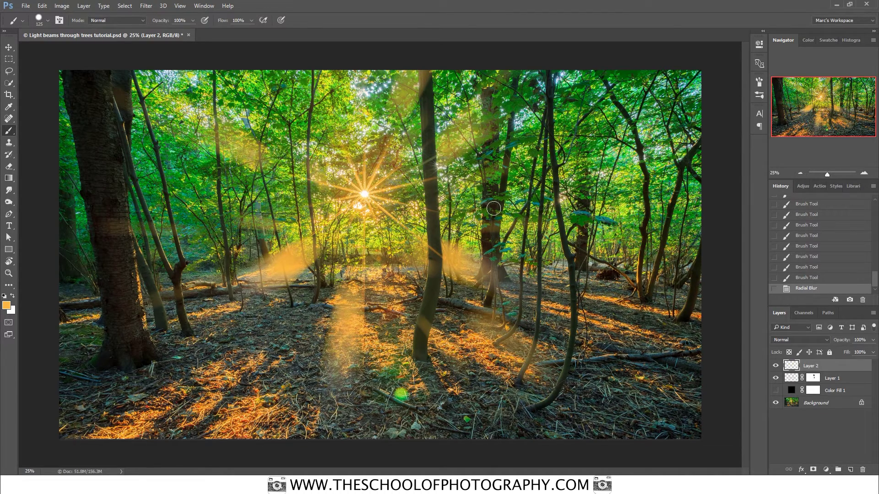
- Show the Color Fill 1 layer and move Layer 2's small beams upward to radiate from the sun
click(776, 391)
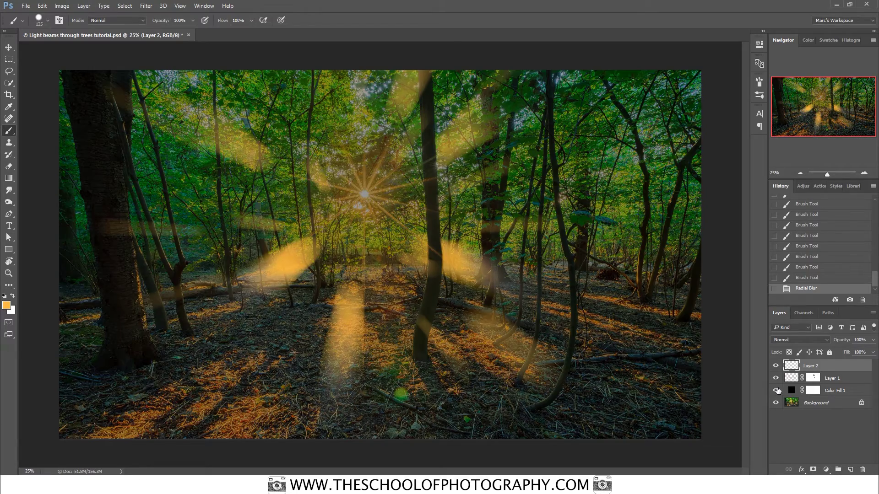
click(777, 390)
click(777, 390)
key(v)
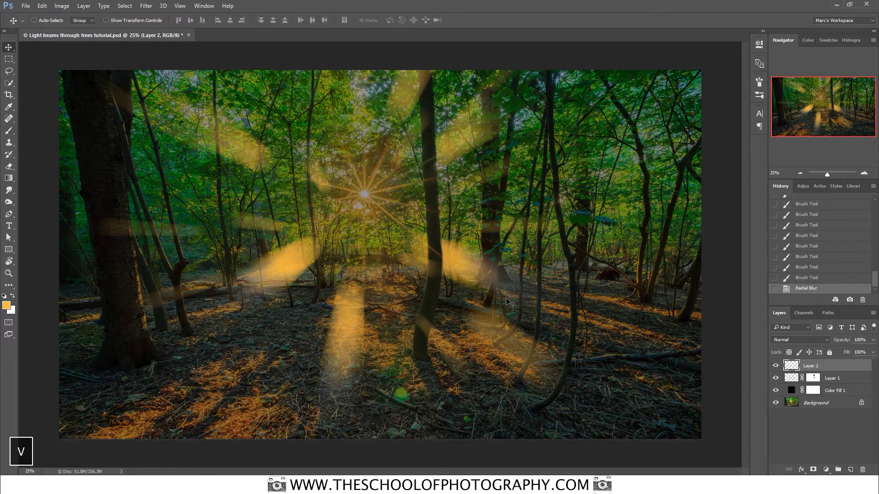
drag(364, 207, 384, 170)
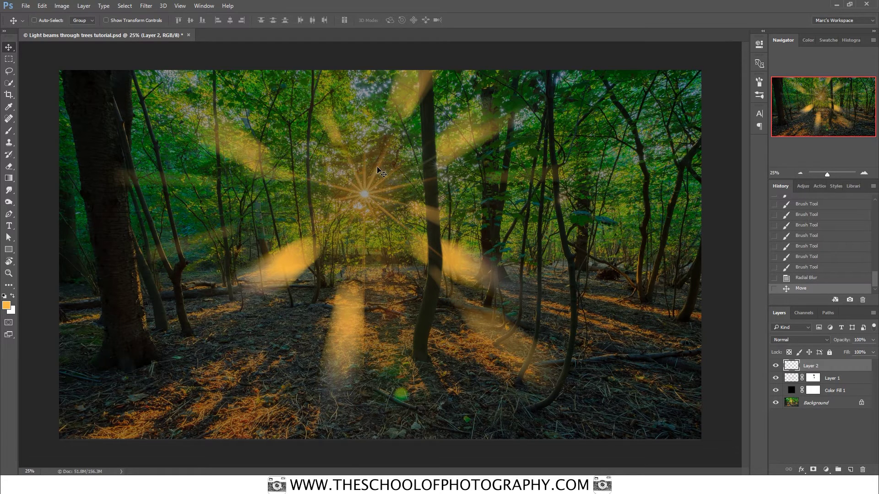
- Compare the image with and without the small beams on Layer 2, leaving the layer visible
click(776, 365)
click(776, 364)
click(776, 364)
click(775, 365)
click(776, 364)
click(776, 364)
- Add a layer mask to Layer 2 and switch to the Brush tool with black as the painting colour
click(814, 470)
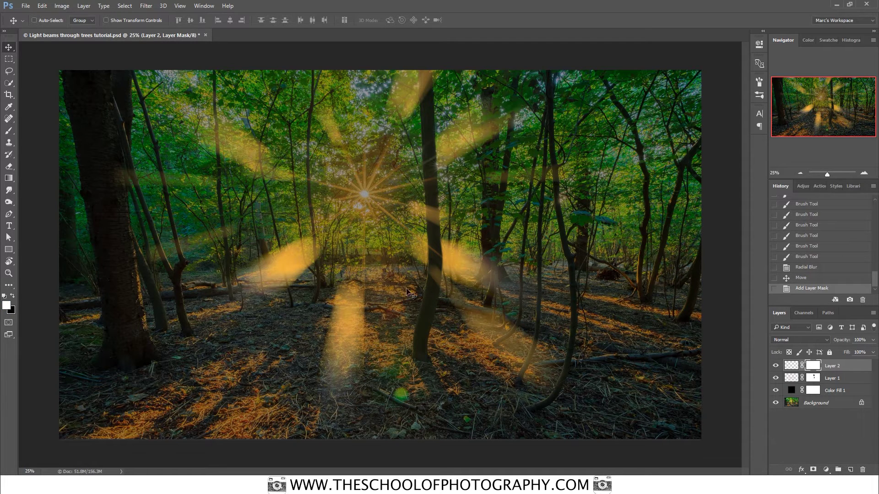
key(x)
key(b)
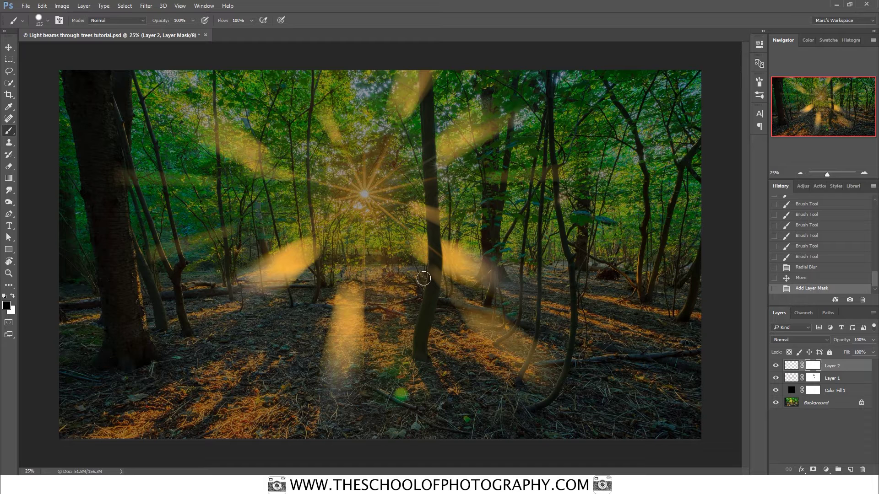
- Paint black on Layer 2's mask to hide the small beams where they cross the central tree trunk
click(425, 273)
click(425, 267)
click(427, 270)
click(429, 274)
click(430, 269)
click(431, 269)
click(431, 270)
click(431, 275)
click(430, 285)
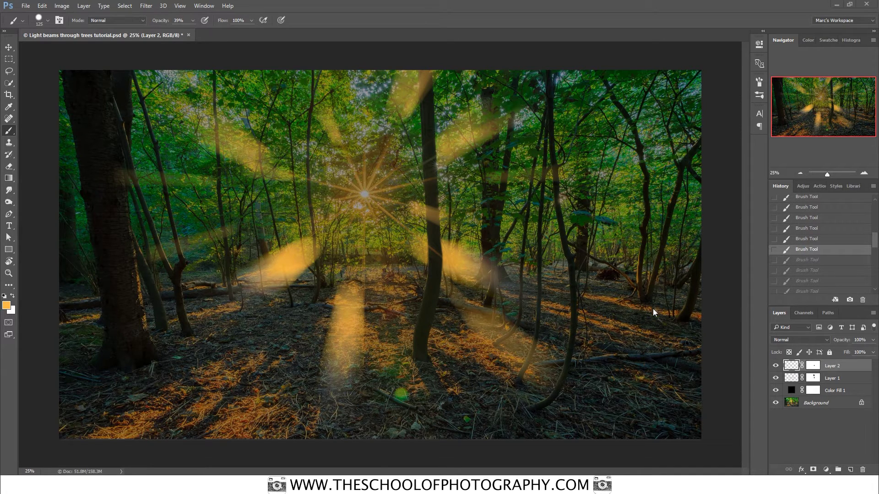
- Add a new layer above Layer 2 with Color Fill 1 hidden, and reduce the brush size to 30 px
click(850, 470)
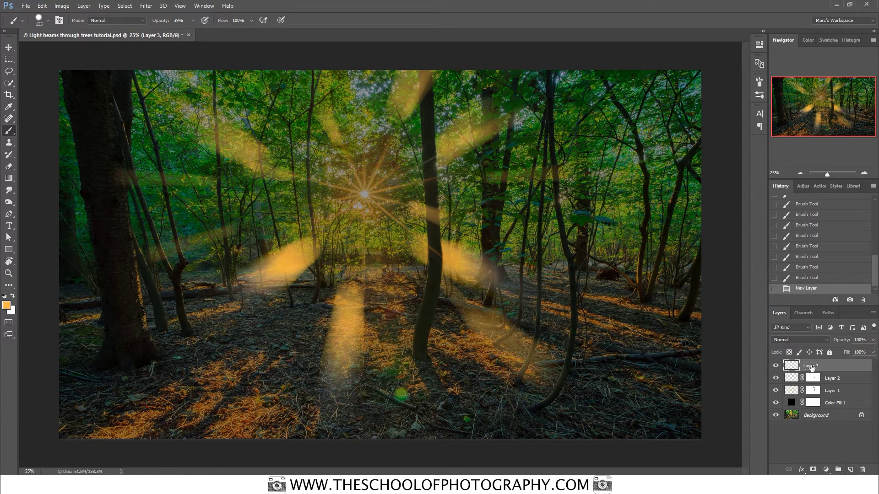
click(776, 403)
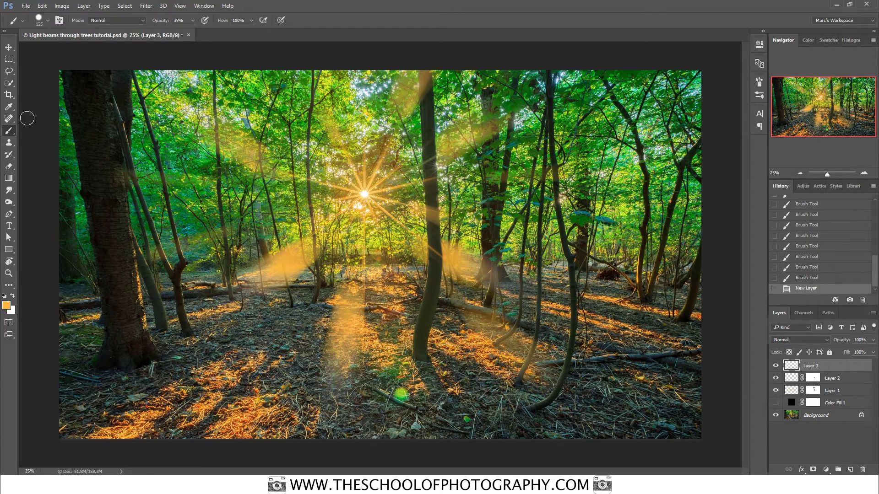
key(b)
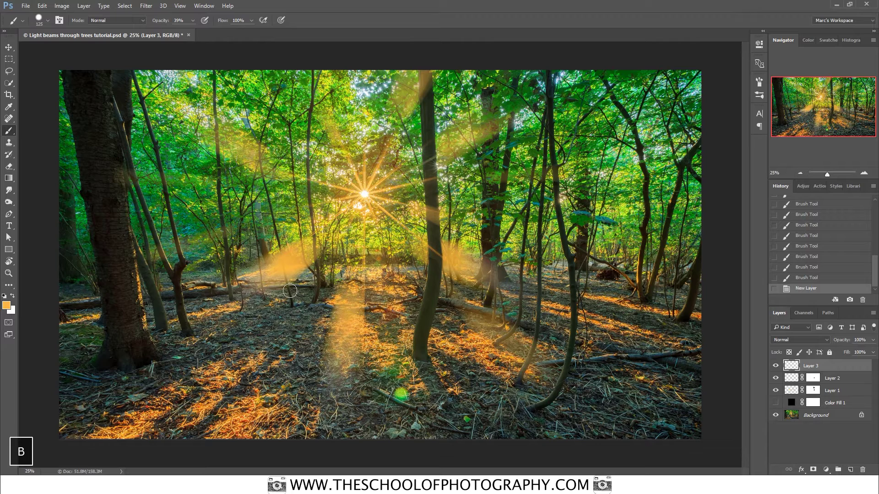
key(bracketleft)
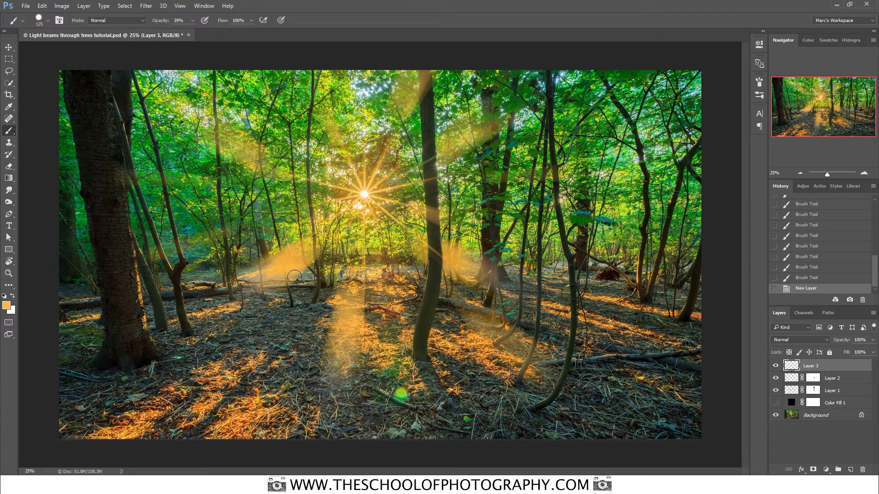
key(bracketleft)
key(bracketleft)
key(bracketleft)
key(bracketleft)
- Paint small orange dots among the leaves around the sun on Layer 3 at 100% brush opacity
drag(320, 204, 317, 194)
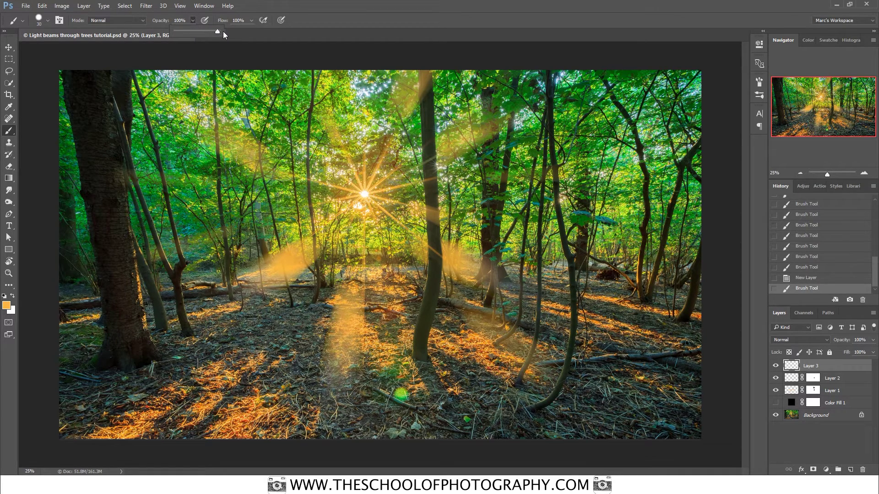
drag(325, 200, 337, 128)
click(348, 138)
drag(382, 148, 416, 163)
click(410, 149)
click(411, 172)
click(413, 197)
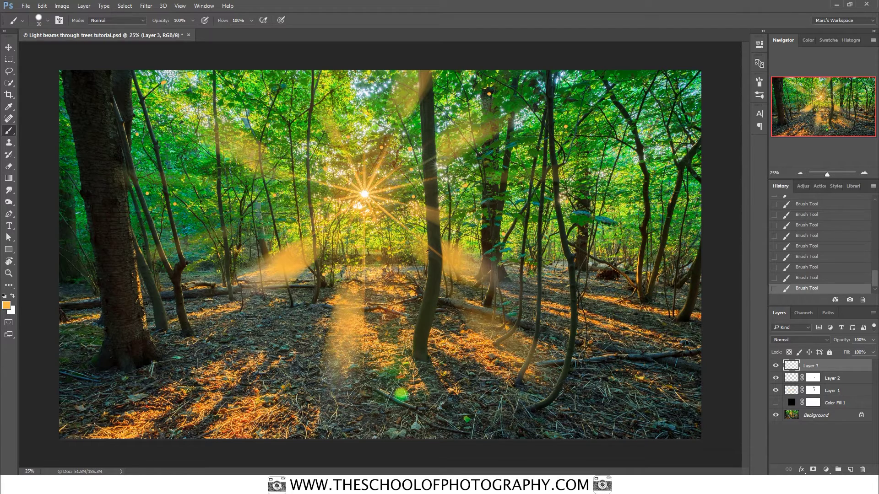
- Reapply the last Radial Blur to the dots on Layer 3
click(147, 6)
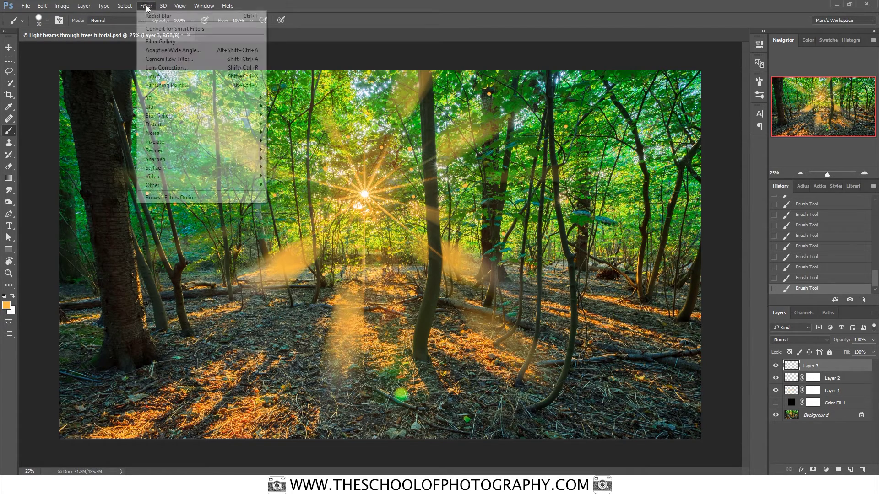
mouse_move(176, 109)
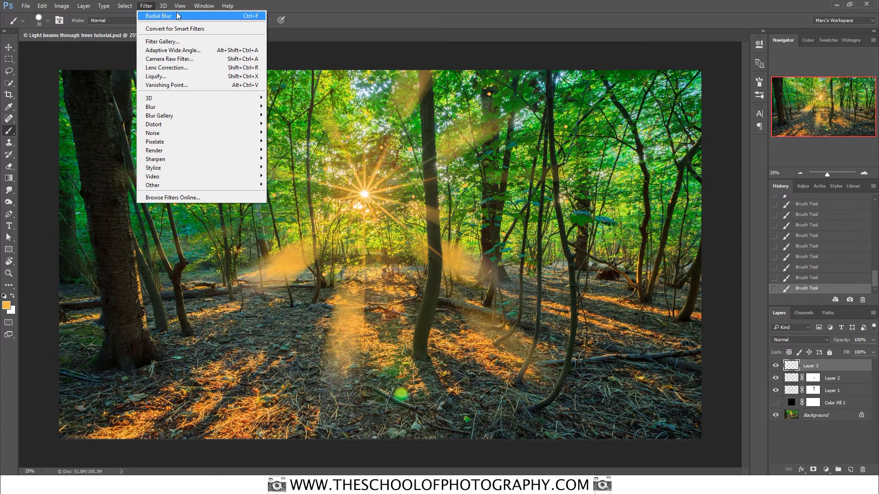
mouse_move(228, 6)
mouse_move(146, 6)
click(173, 19)
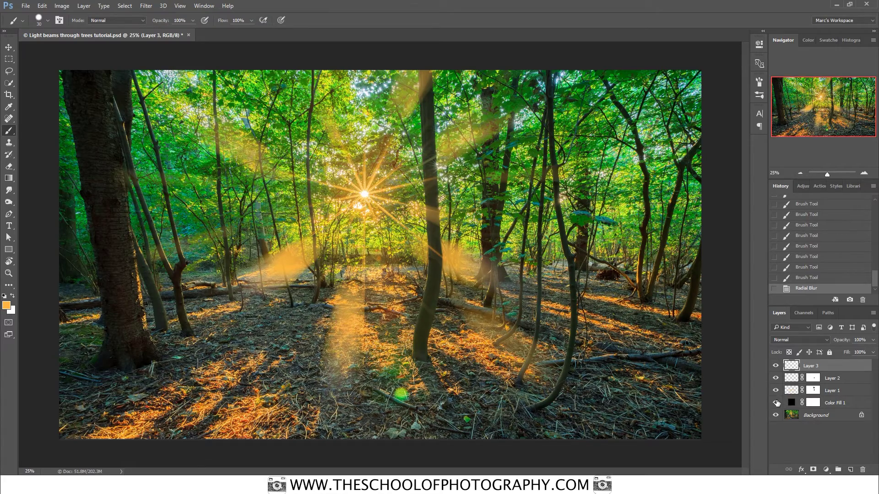
- Show the Color Fill 1 layer and hide Layer 1 and Layer 2 to isolate the Layer 3 beams
click(776, 403)
click(775, 379)
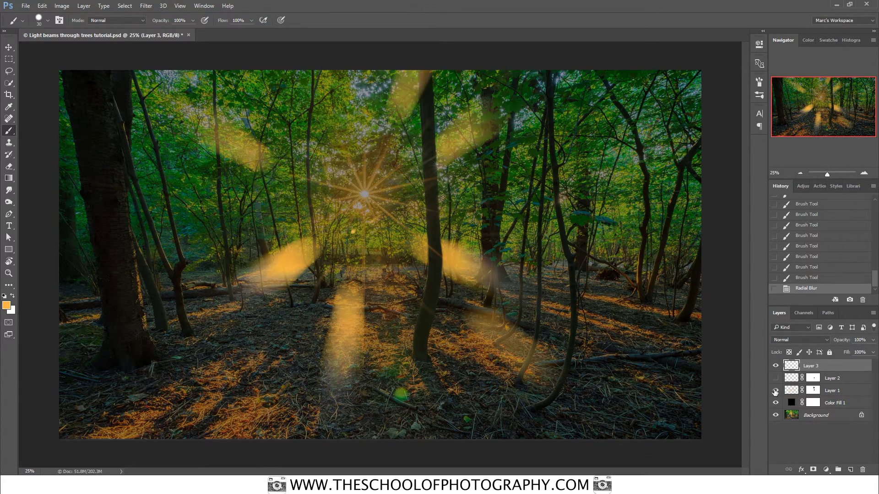
click(775, 391)
- Compare the image with and without the blurred beams on Layer 3, leaving the layer visible
click(776, 366)
click(776, 366)
click(775, 365)
click(776, 365)
click(776, 365)
click(776, 366)
click(776, 366)
click(776, 366)
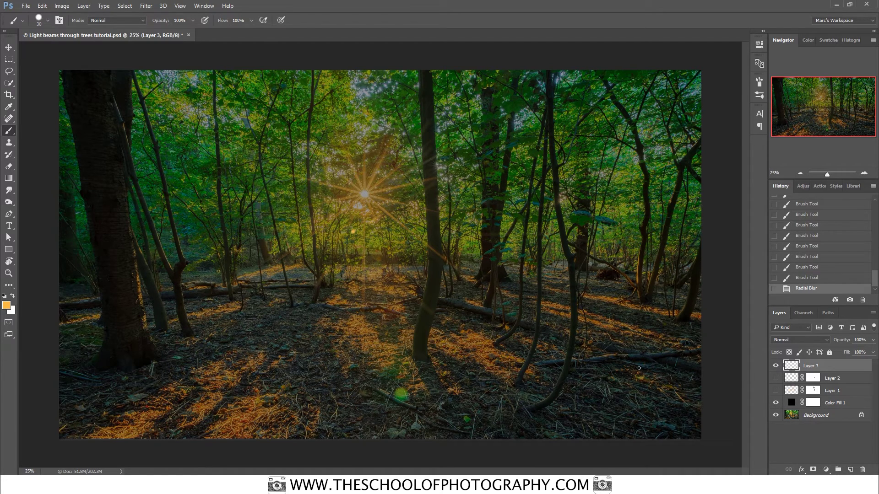
- Move Layer 3's fine beams up and right to radiate from the sun, and add a layer mask to Layer 3
key(v)
mouse_move(348, 247)
mouse_down()
mouse_move(375, 203)
mouse_move(364, 206)
mouse_move(366, 216)
mouse_up()
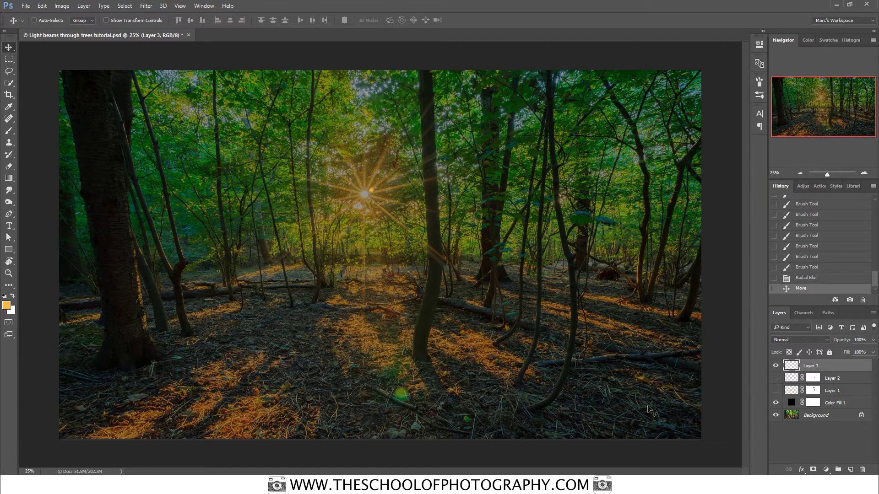
click(813, 469)
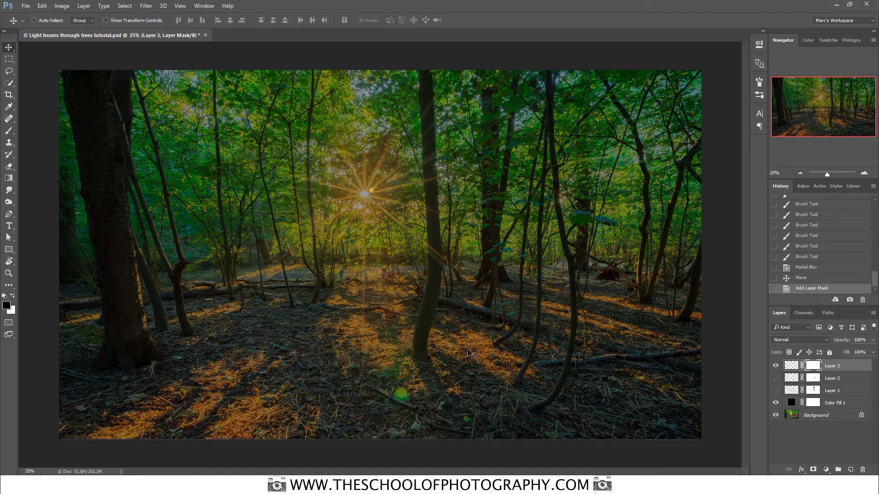
- Paint black on Layer 3's mask with the Brush tool to hide the bright spot beside the sun
key(b)
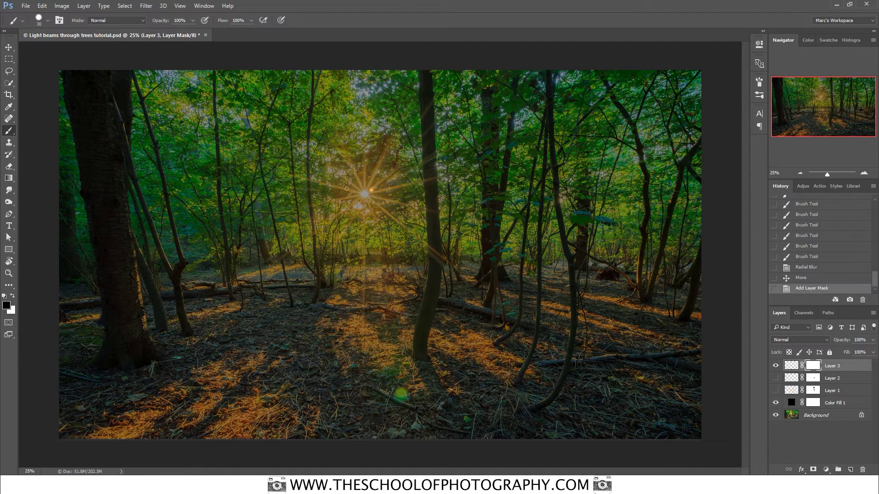
click(373, 190)
click(374, 190)
click(374, 189)
click(377, 190)
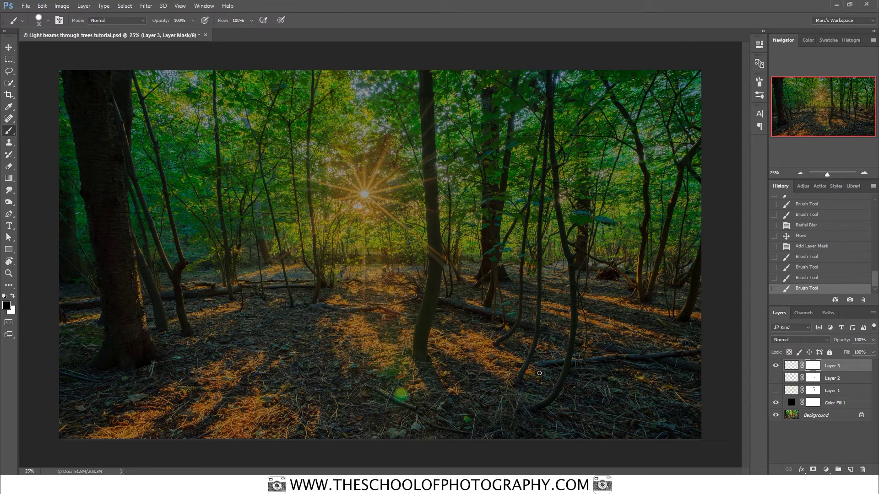
- Compare the image with and without the masked fine beams on Layer 3, leaving the layer visible
click(775, 366)
click(775, 365)
click(775, 366)
click(776, 365)
click(776, 365)
click(776, 365)
click(776, 365)
click(776, 365)
click(775, 366)
click(776, 365)
- Show Layer 2 and Layer 1 again, and compare all beams with and without the dark Color Fill 1, leaving it visible
click(775, 378)
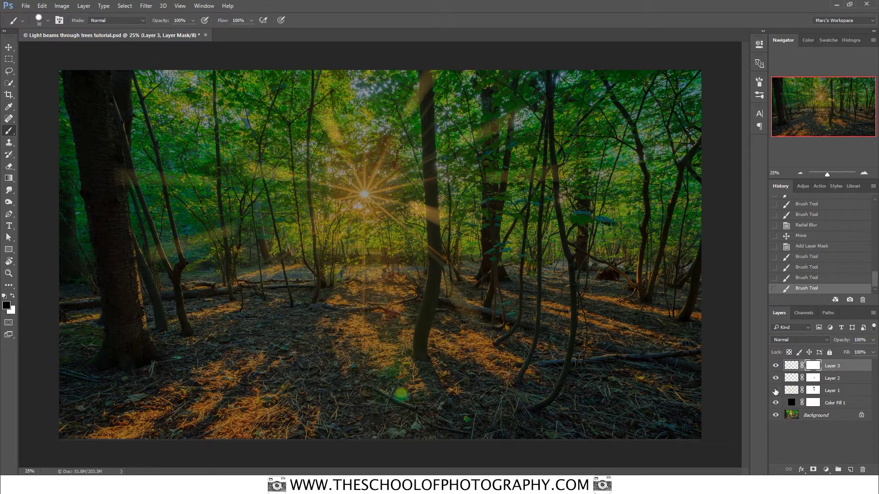
click(776, 390)
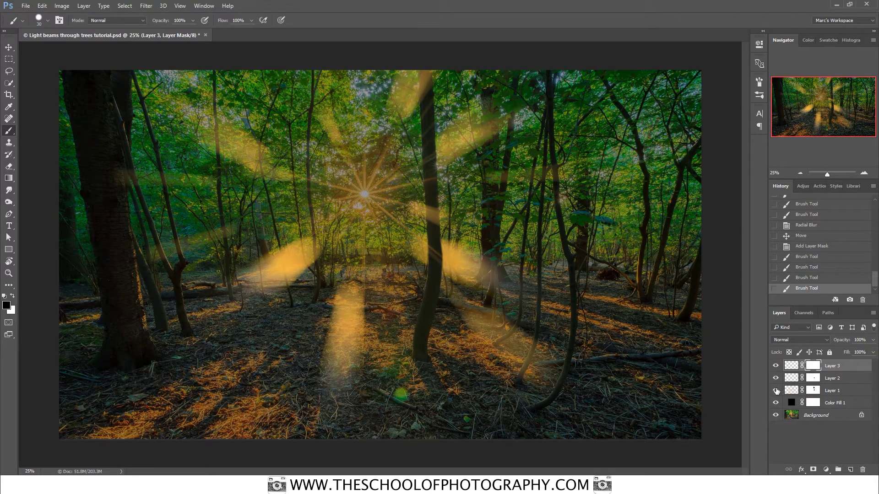
click(775, 403)
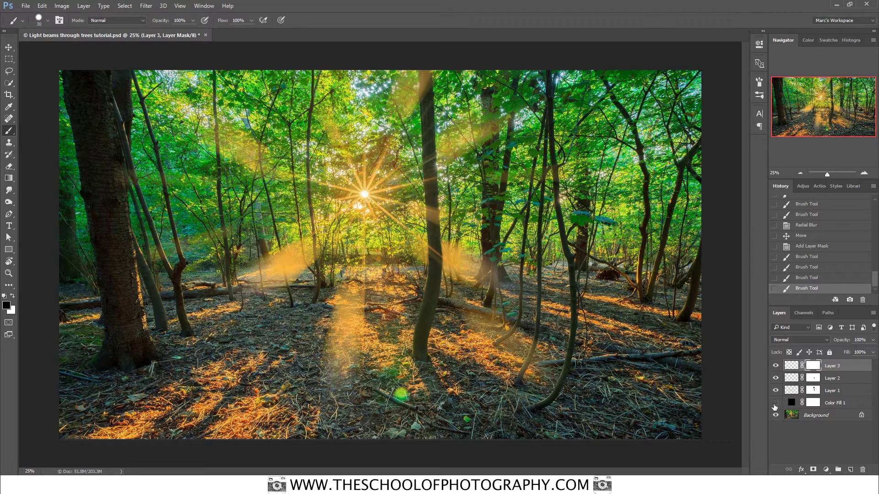
click(775, 403)
click(775, 404)
click(775, 404)
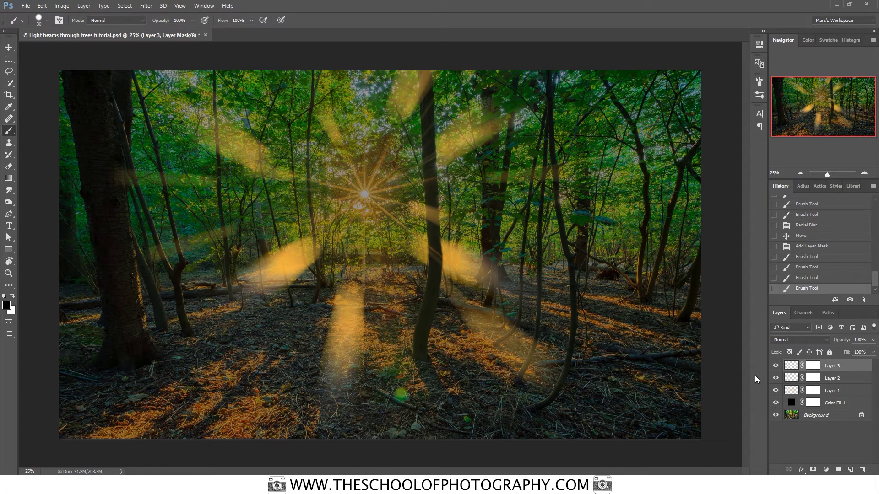
- Select Layer 1's layer mask for editing and enlarge the brush to 300 px
click(813, 390)
click(775, 391)
click(775, 392)
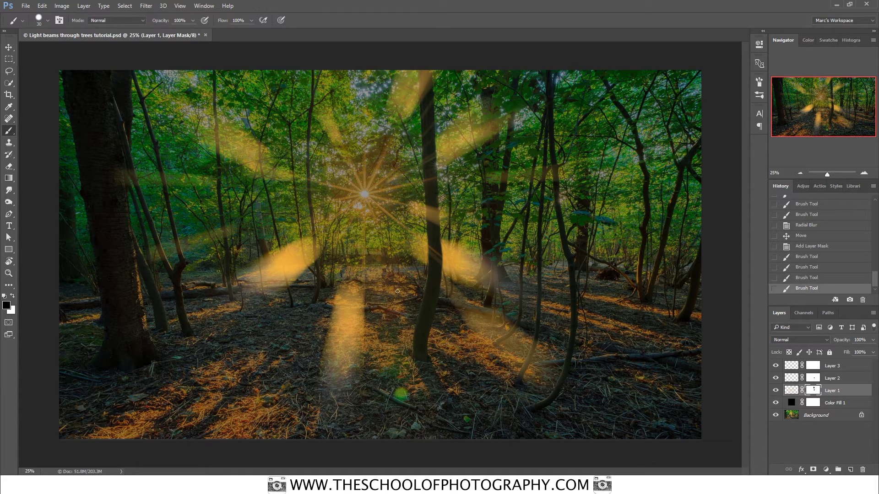
key(bracketright)
key(bracketright)
key(bracketright)
key(bracketright)
key(bracketright)
key(bracketright)
key(bracketright)
key(bracketright)
key(bracketright)
key(bracketright)
key(bracketright)
key(bracketright)
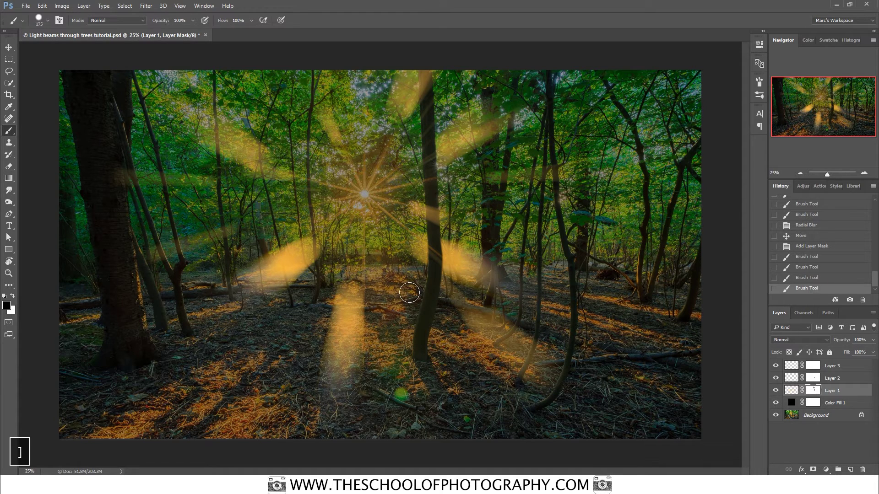
key(bracketleft)
- Set the brush opacity to 22% and its hardness to 28%
click(193, 20)
drag(164, 29, 161, 31)
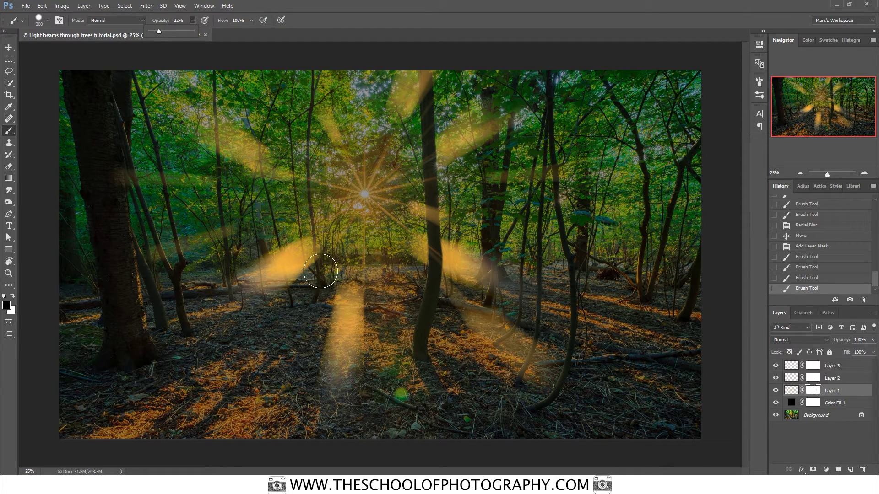
right_click(319, 273)
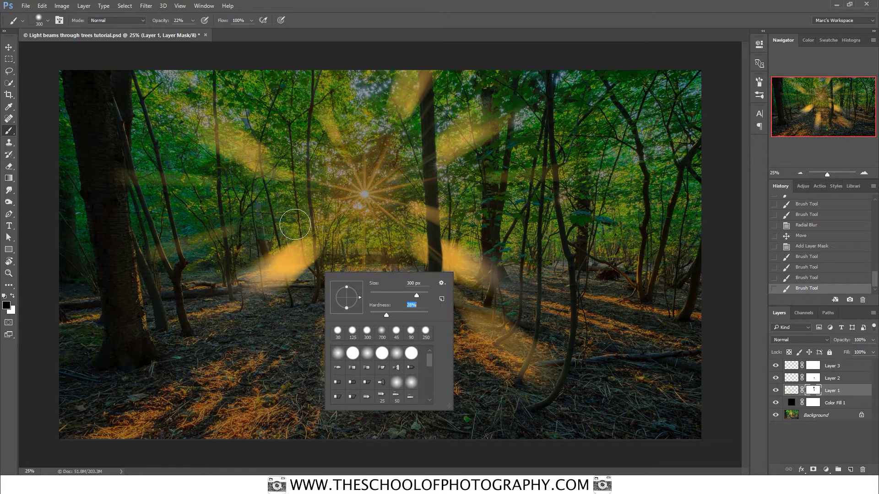
key(Return)
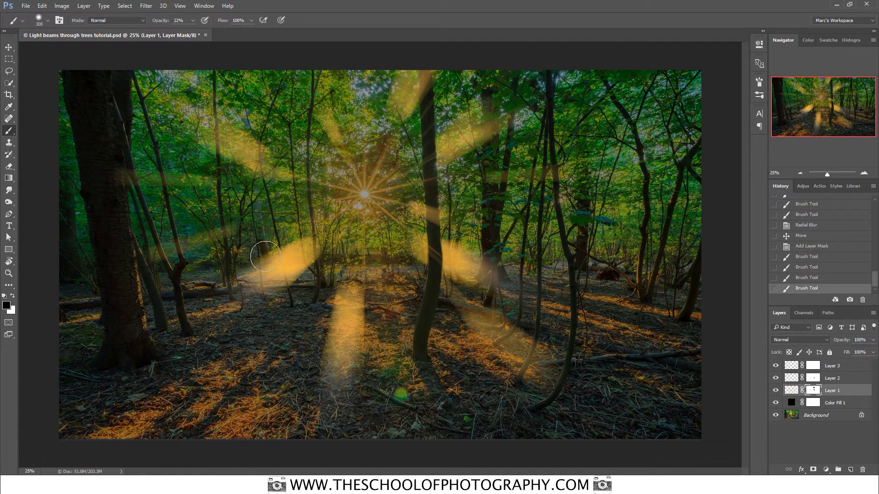
- Paint black on Layer 1's mask along the edges of the lower-left and bottom beams to soften and thin them
drag(307, 215, 282, 235)
drag(325, 201, 238, 265)
drag(365, 222, 286, 321)
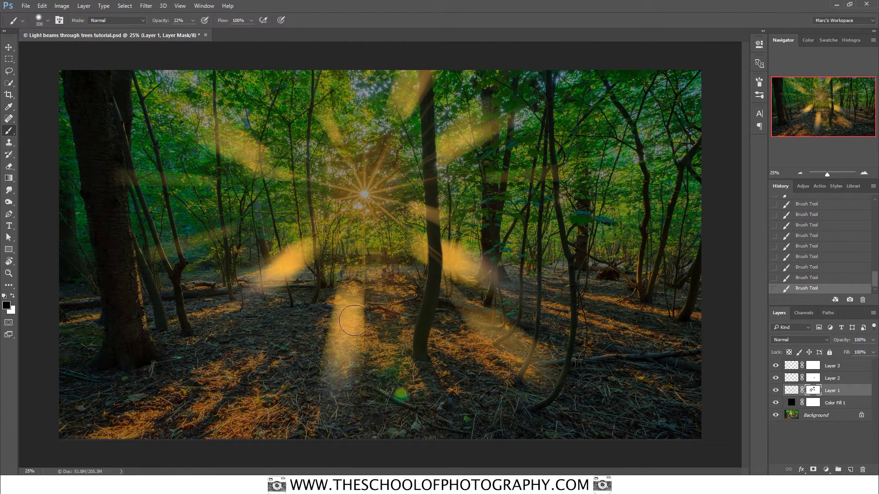
mouse_move(355, 293)
mouse_down()
mouse_move(375, 282)
mouse_move(365, 352)
mouse_up()
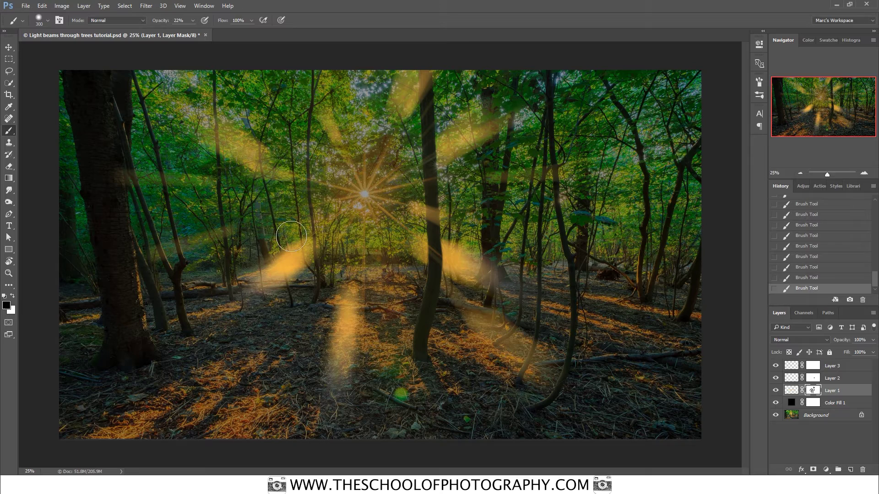
drag(265, 239, 293, 275)
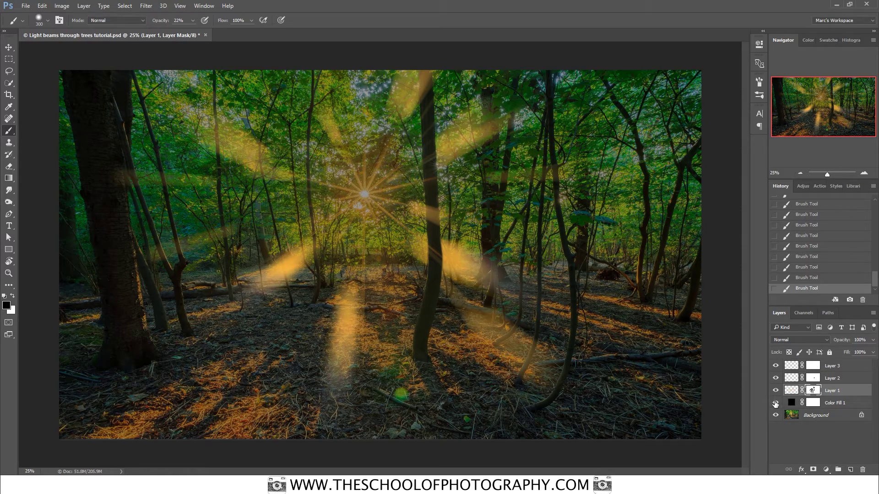
- Hide the Color Fill 1 layer and group Layers 1, 2 and 3
click(776, 402)
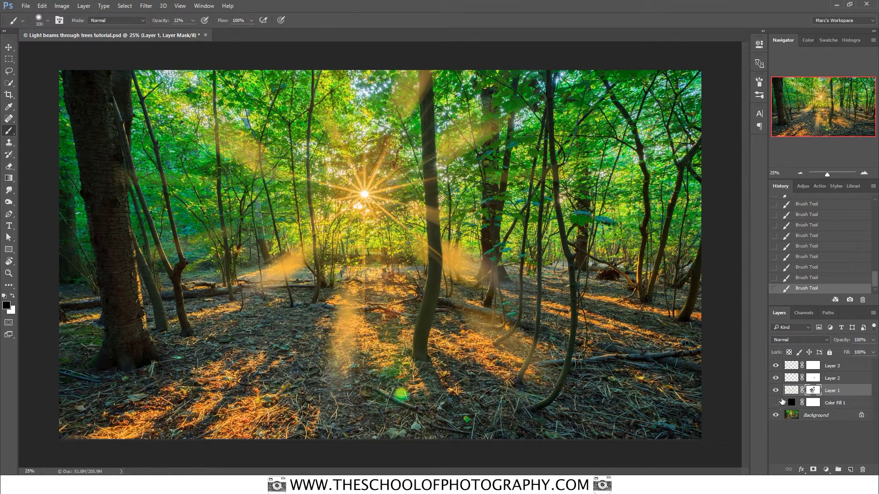
shift+click(846, 367)
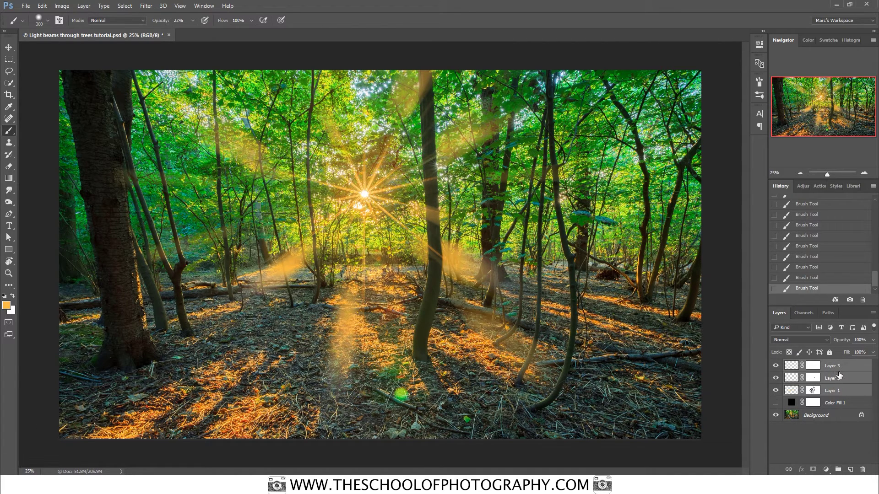
key(ctrl+g)
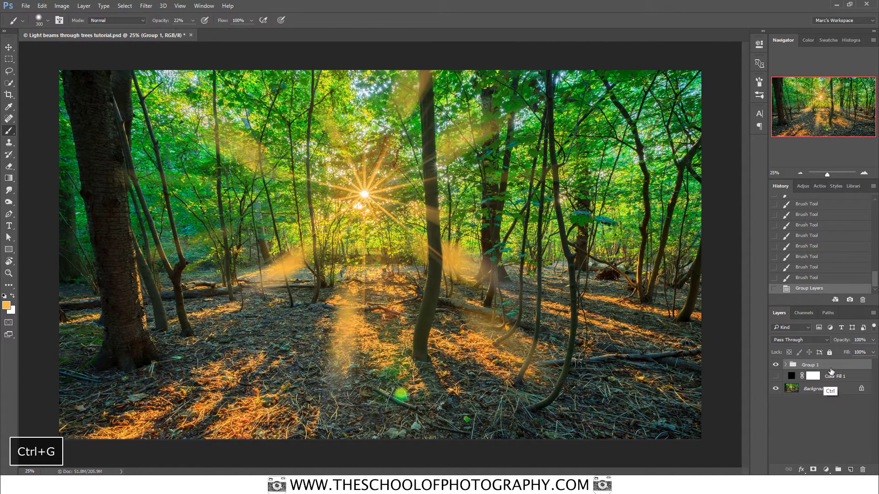
- Compare the photo with and without the grouped light beams, leaving the group visible
click(775, 364)
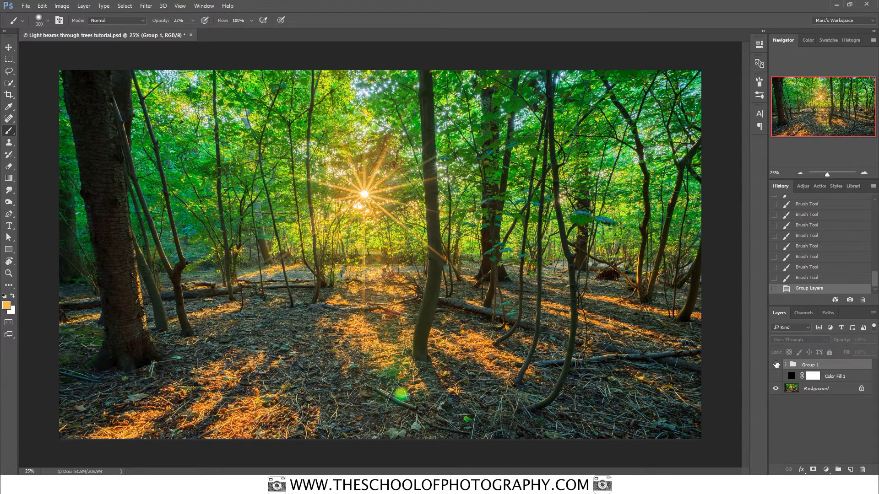
click(776, 365)
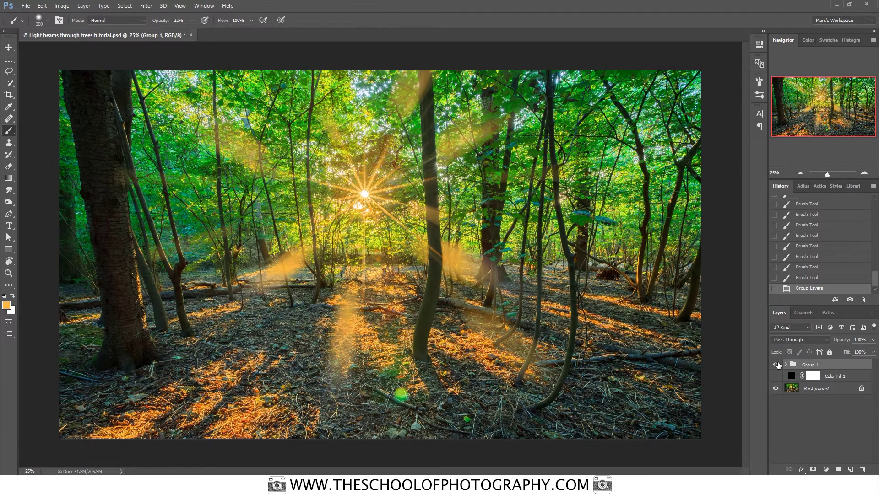
click(775, 365)
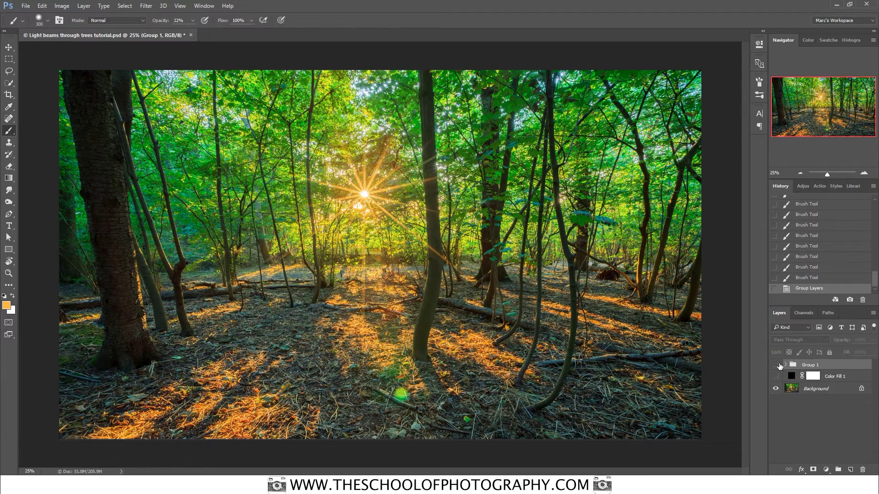
click(776, 365)
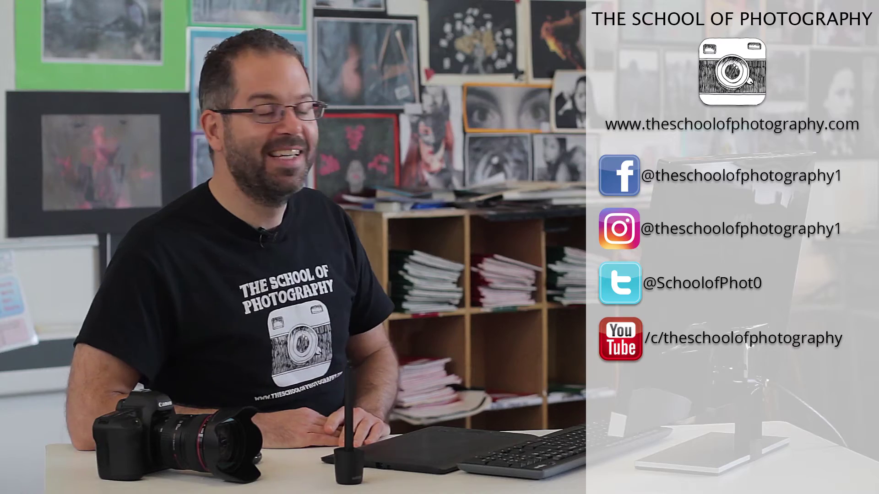